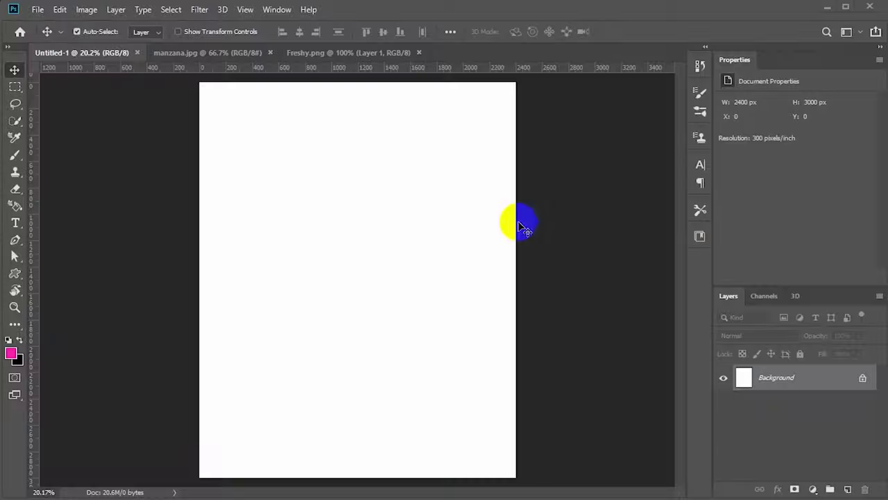
Choose the Gradient Tool from the extra tools flyout and bring up its gradient settings.
left_click(18, 332)
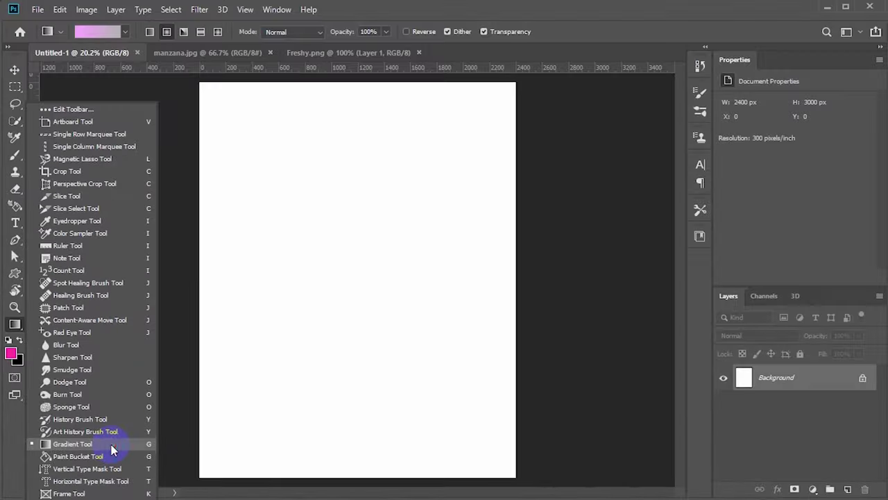
left_click(110, 443)
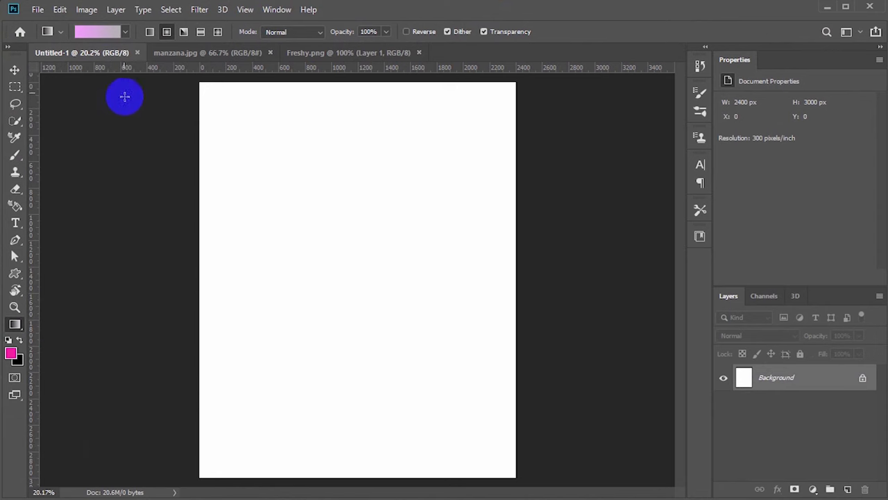
left_click(107, 30)
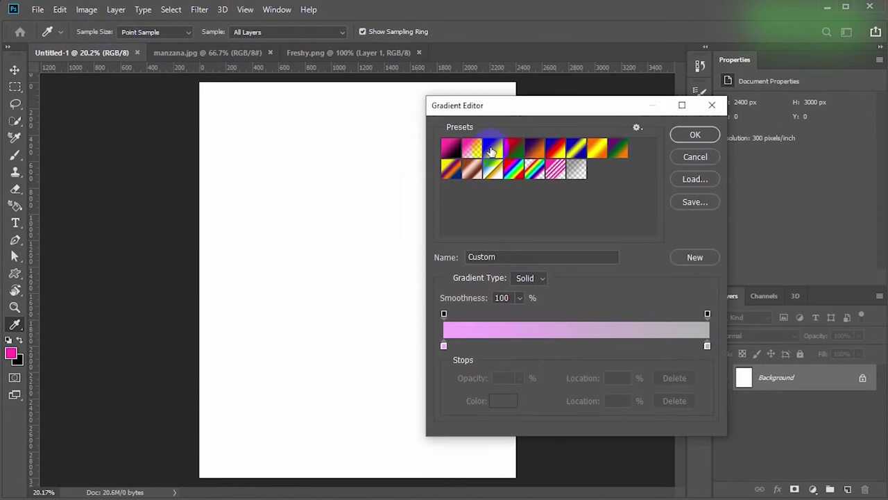
Build a magenta (e800ca) to light grey gradient from the Black-White preset and drag it radially from the centre.
left_click(488, 159)
double_click(444, 346)
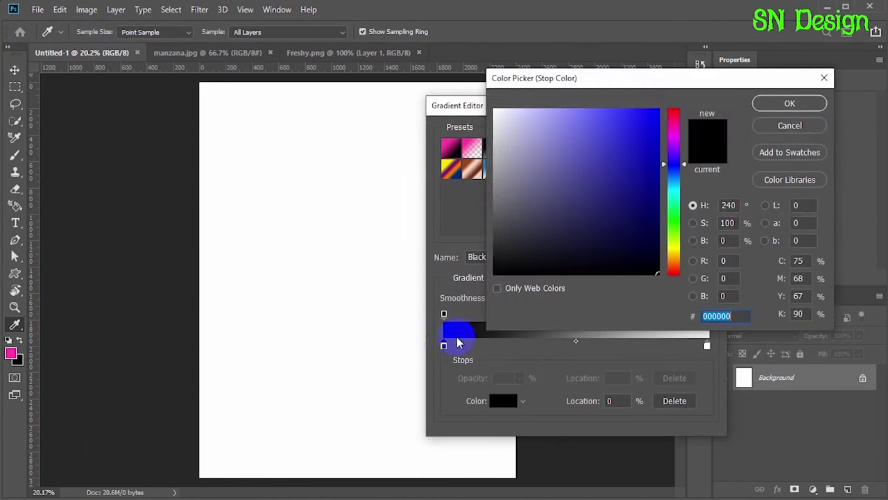
mouse_move(685, 171)
left_mouse_down()
mouse_move(685, 136)
mouse_move(662, 111)
left_mouse_up()
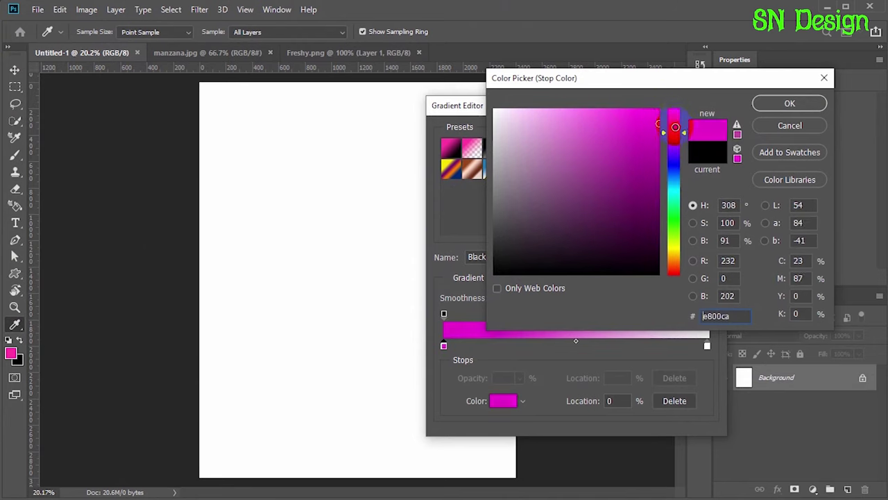
left_click(789, 105)
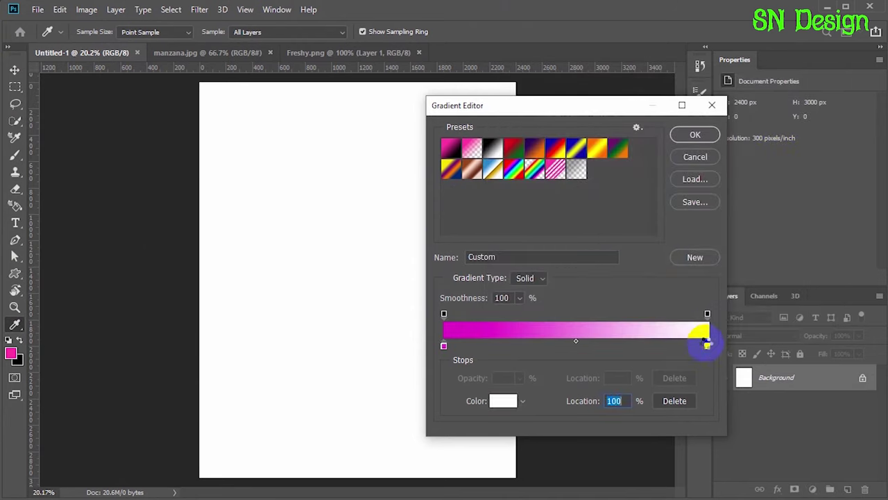
double_click(707, 342)
left_click(478, 165)
left_click(791, 104)
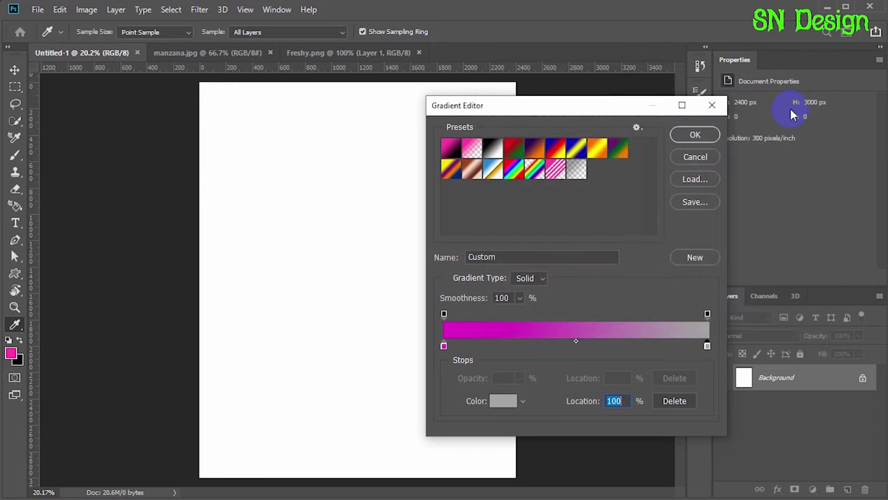
left_click(695, 136)
left_click_drag(359, 288, 535, 286)
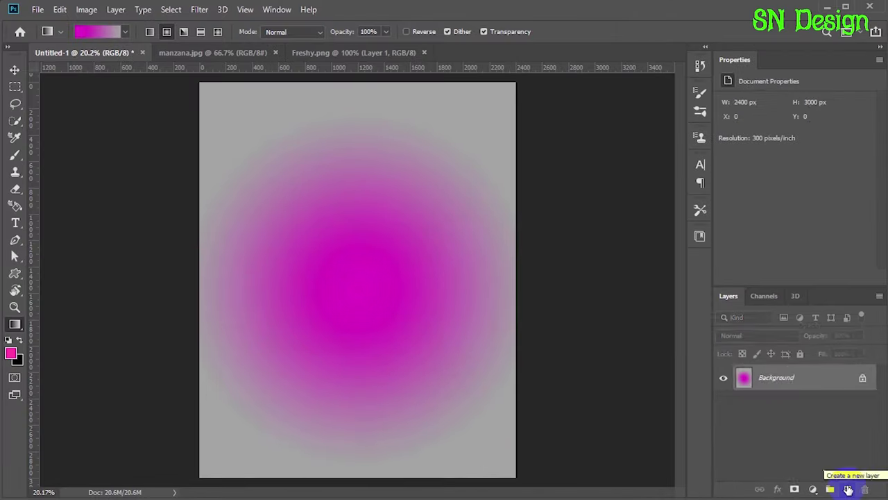
Add a new Layer 1 and fill it with a dark magenta foreground colour.
left_click(848, 489)
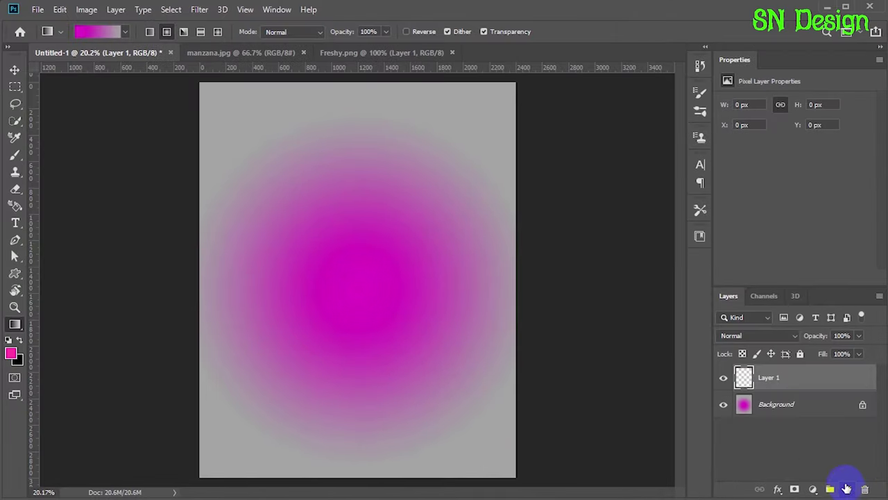
left_click(9, 356)
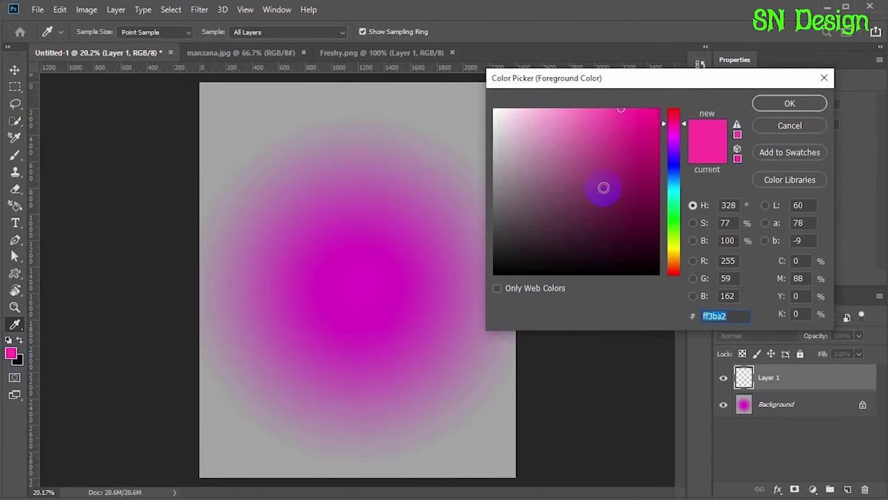
left_click(651, 152)
left_click(769, 102)
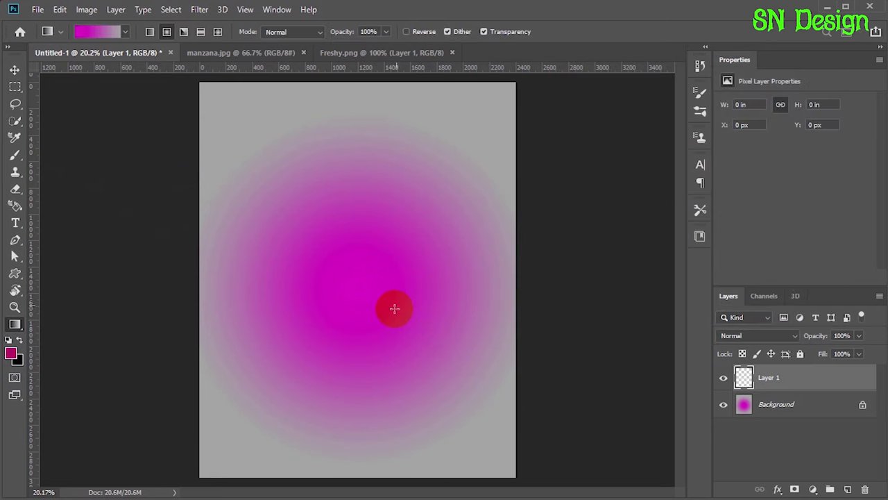
key("alt+BackSpace")
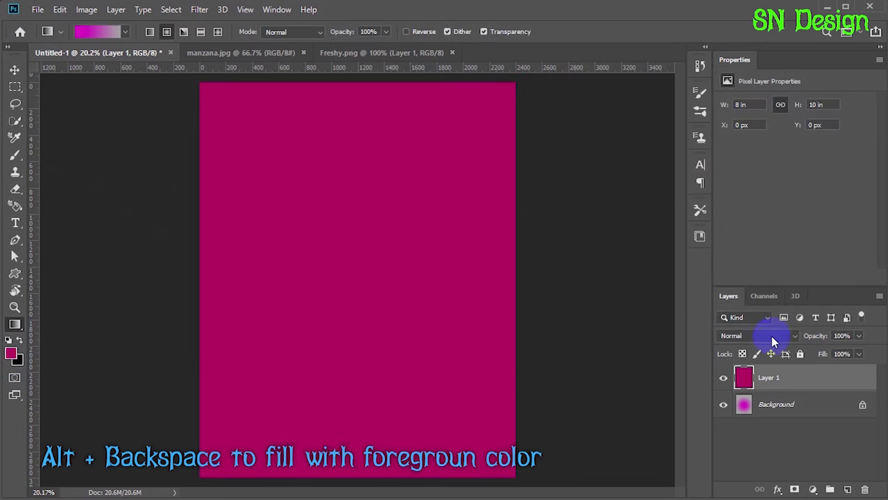
Set Layer 1's blend mode to Multiply, then switch to the manzana.jpg apple image.
left_click(767, 337)
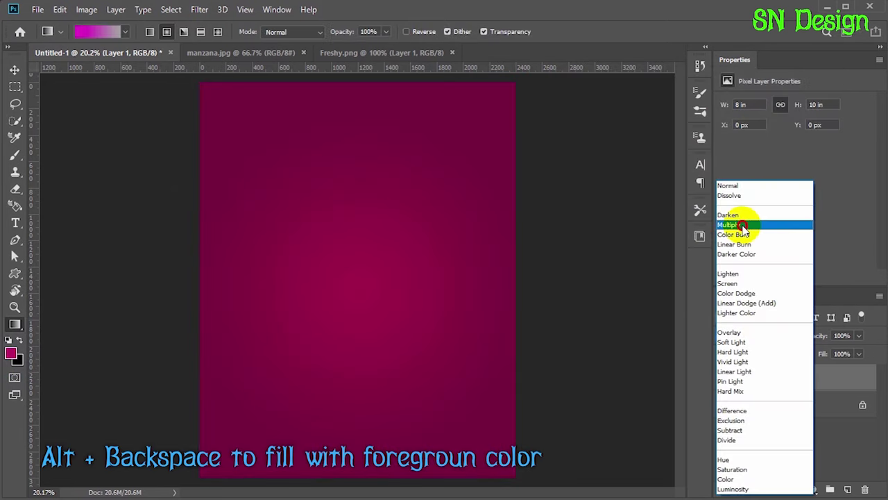
left_click(743, 225)
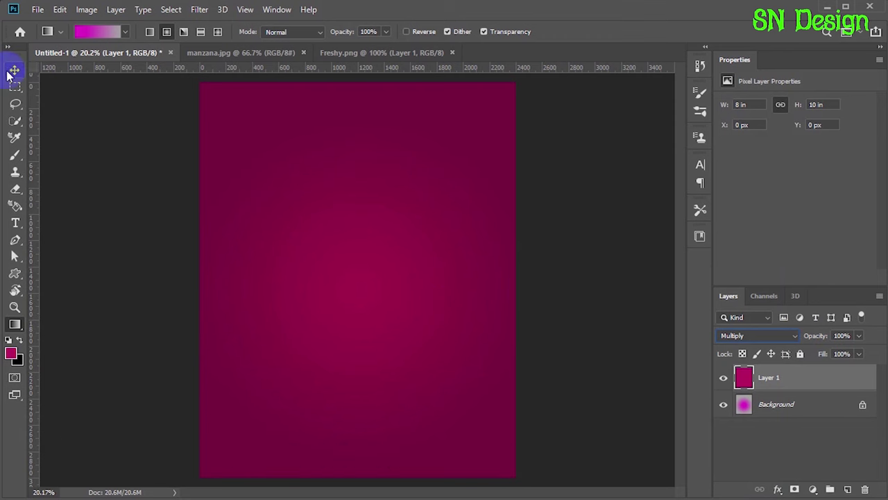
left_click(15, 70)
left_click(250, 52)
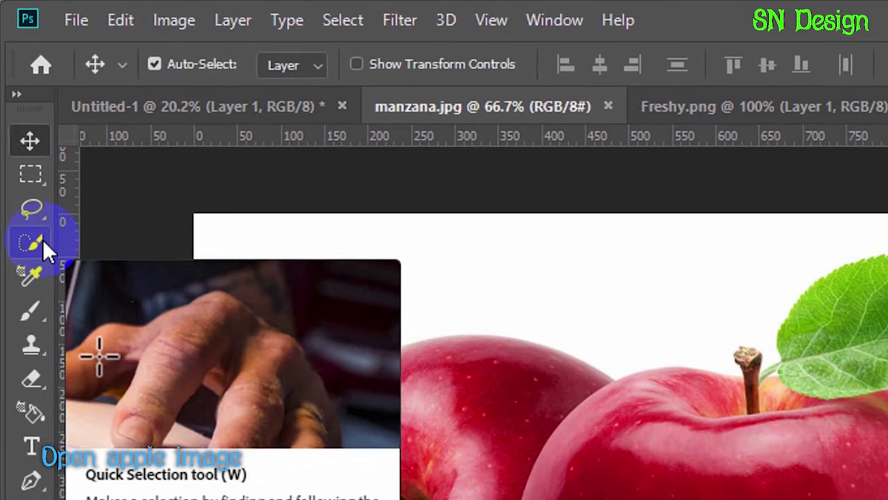
Quick-select the central apple, the slice with its red skin, the leaf and the stem.
left_click(16, 122)
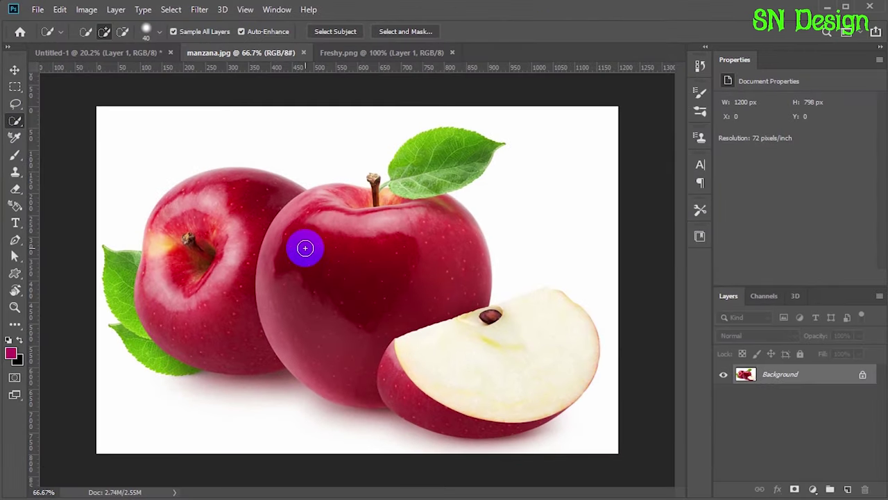
mouse_move(306, 251)
left_mouse_down()
mouse_move(491, 361)
mouse_move(547, 367)
left_mouse_up()
mouse_move(406, 370)
left_mouse_down()
mouse_move(426, 405)
mouse_move(486, 410)
left_mouse_up()
left_click(421, 169)
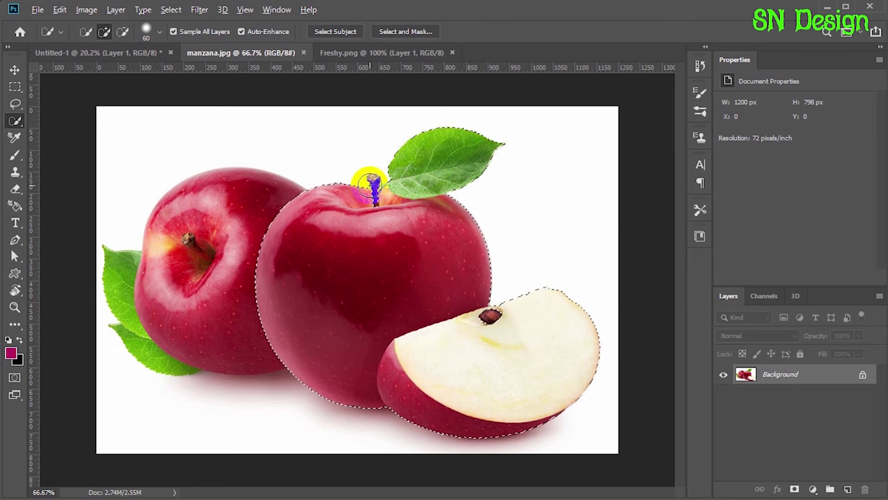
scroll(375, 186, "up", 4)
key("bracketleft")
key("bracketleft")
key("bracketleft")
left_click_drag(381, 264, 384, 240)
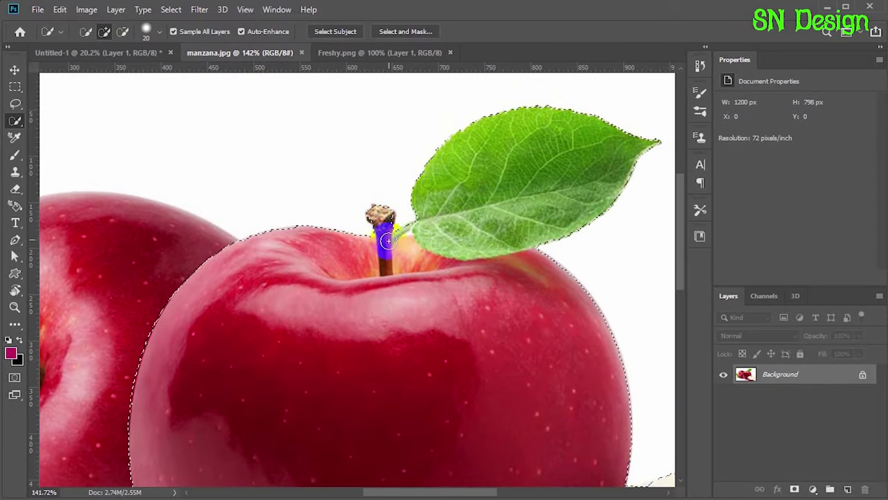
Refine the selection around the slice and drag the apples onto the poster tab.
scroll(401, 269, "down", 2)
scroll(401, 269, "down", 1)
left_click(496, 316)
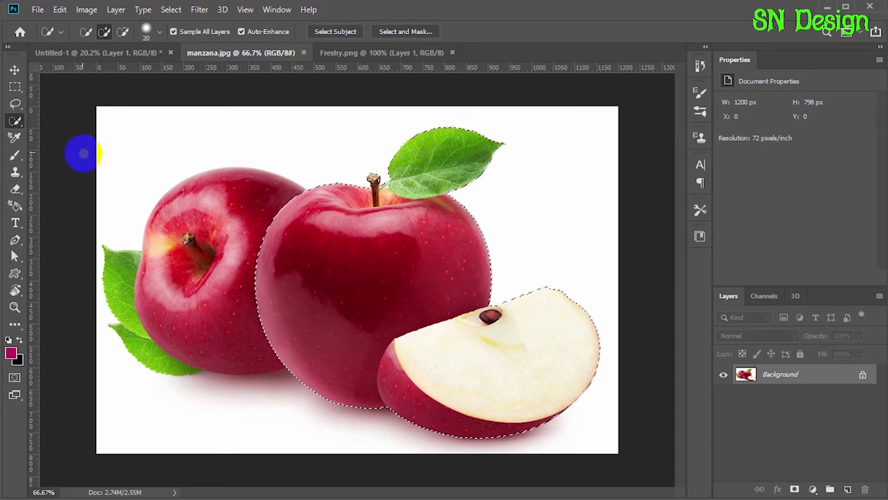
left_click(14, 70)
left_click_drag(393, 293, 112, 53)
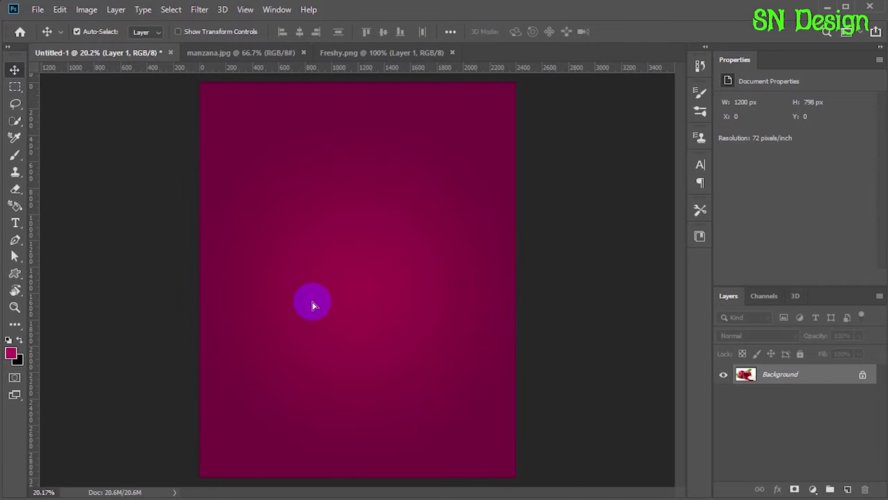
Drop the apples in as Layer 2, scale them to about 227% and centre them low.
left_click_drag(112, 53, 313, 307)
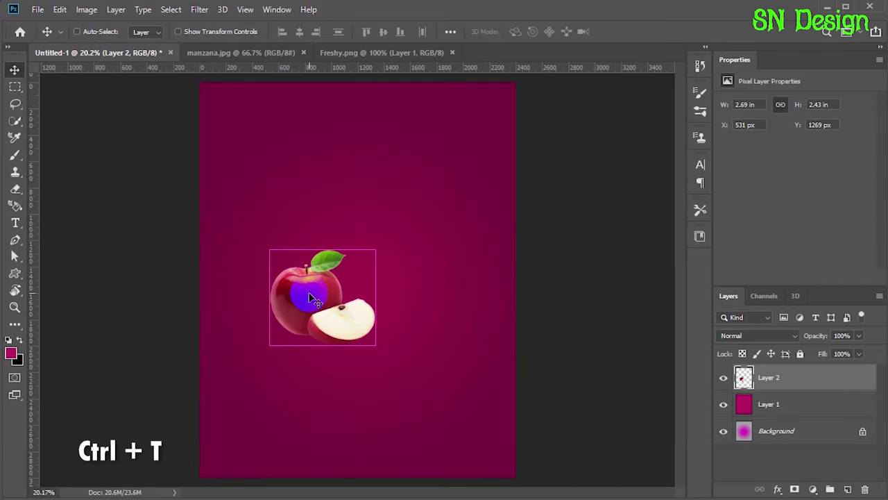
key("ctrl+t")
left_click_drag(372, 251, 482, 190)
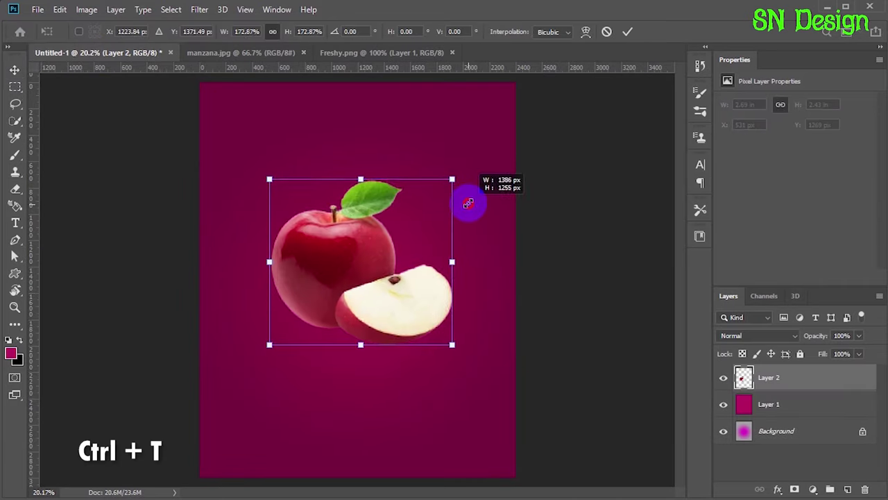
mouse_move(341, 251)
left_mouse_down()
mouse_move(302, 340)
mouse_move(322, 353)
left_mouse_up()
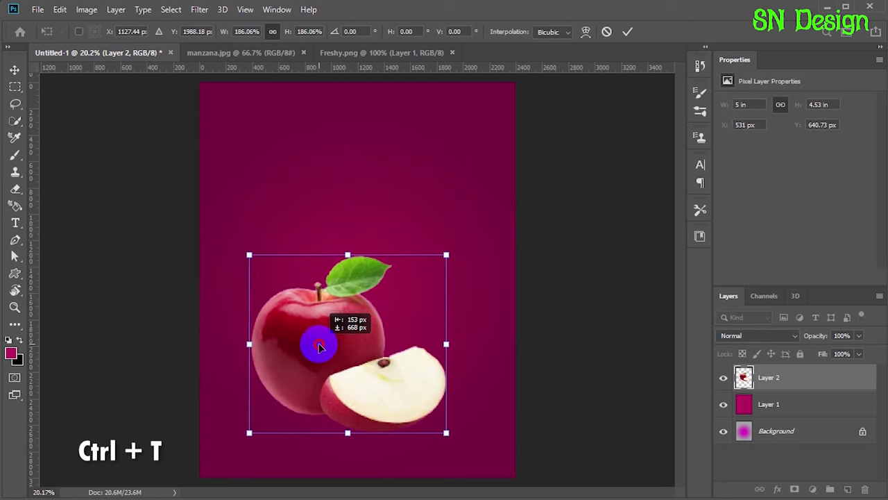
left_click_drag(447, 262, 470, 245)
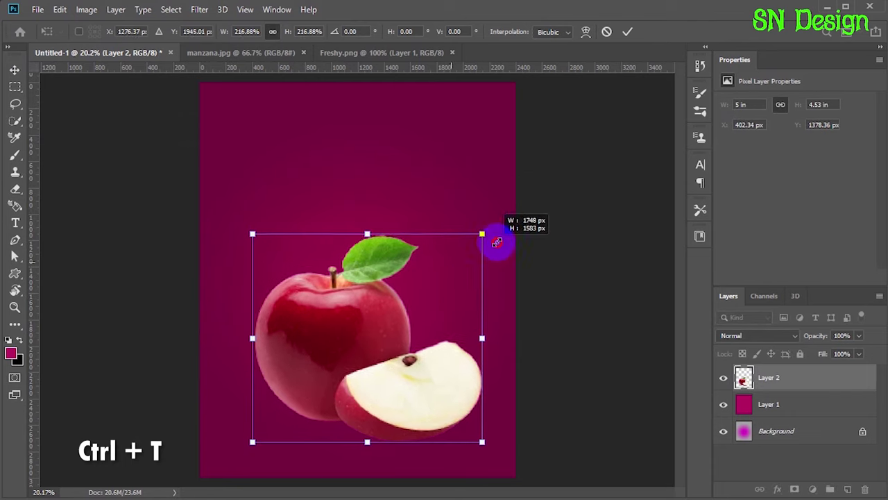
mouse_move(351, 334)
left_mouse_down()
mouse_move(331, 325)
mouse_move(327, 333)
left_mouse_up()
left_click_drag(466, 243, 488, 227)
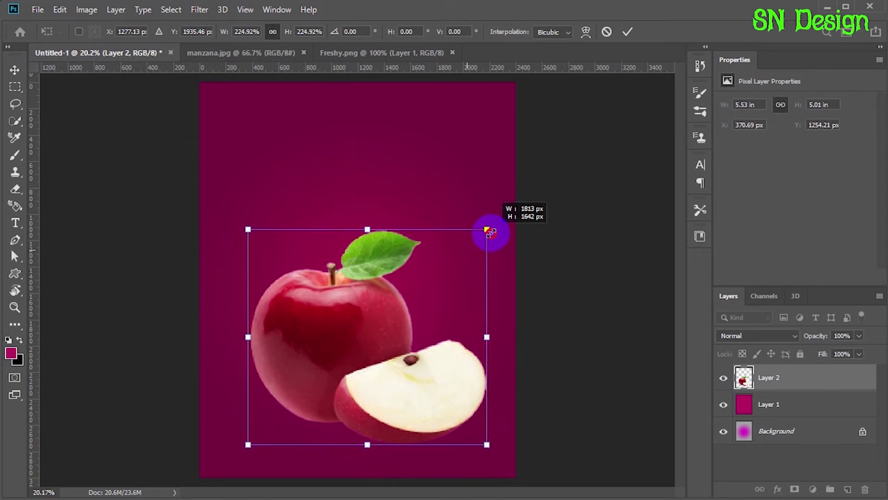
left_click_drag(379, 308, 368, 318)
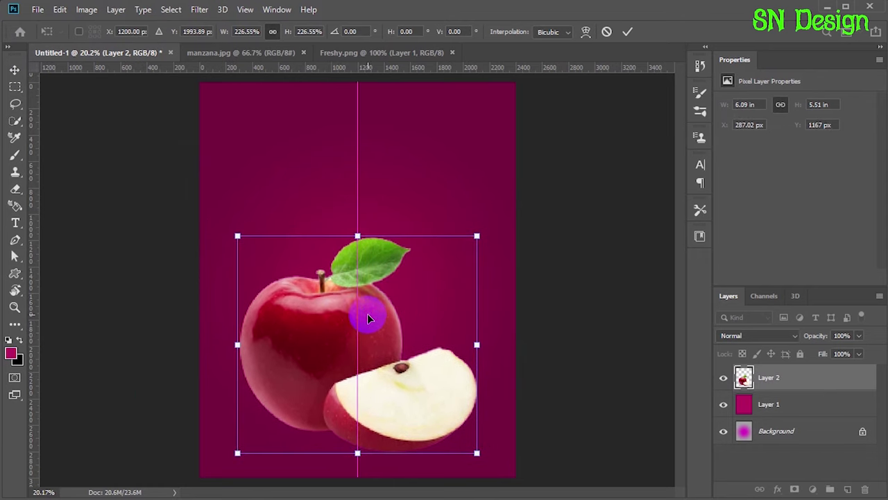
left_click(628, 33)
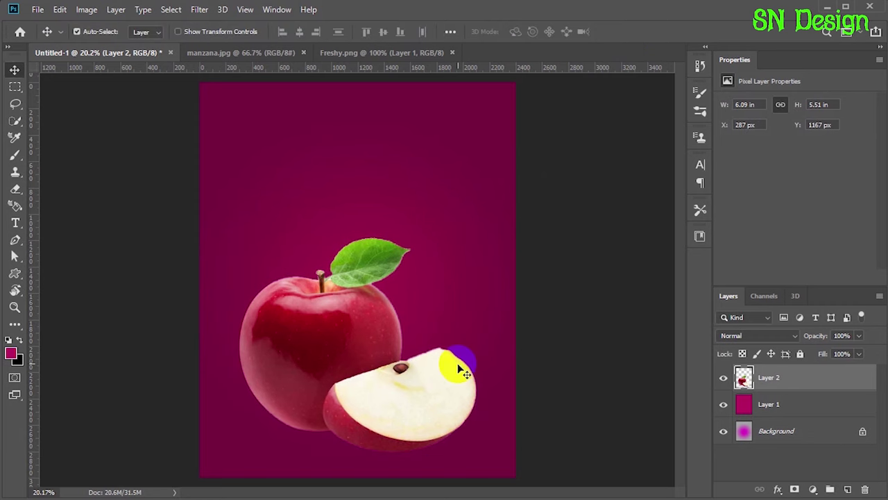
scroll(390, 422, "up", 1)
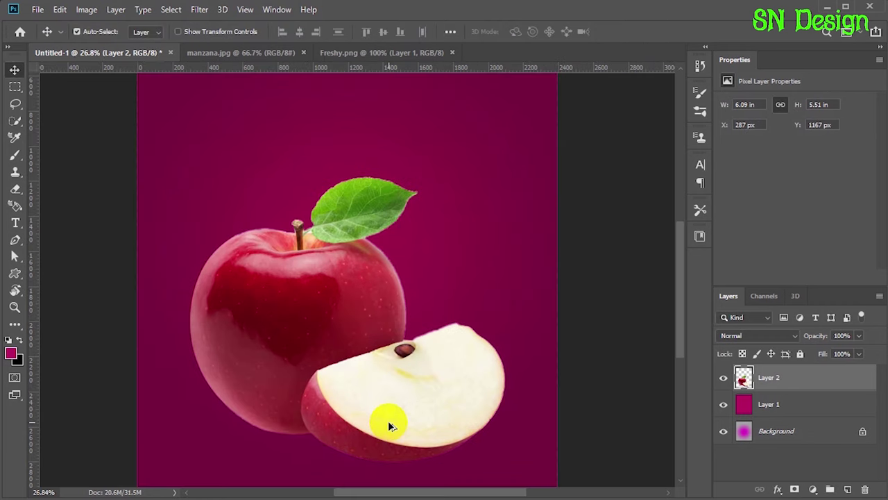
Choose the Pen tool with its drawing mode set to Path.
scroll(391, 421, "up", 1)
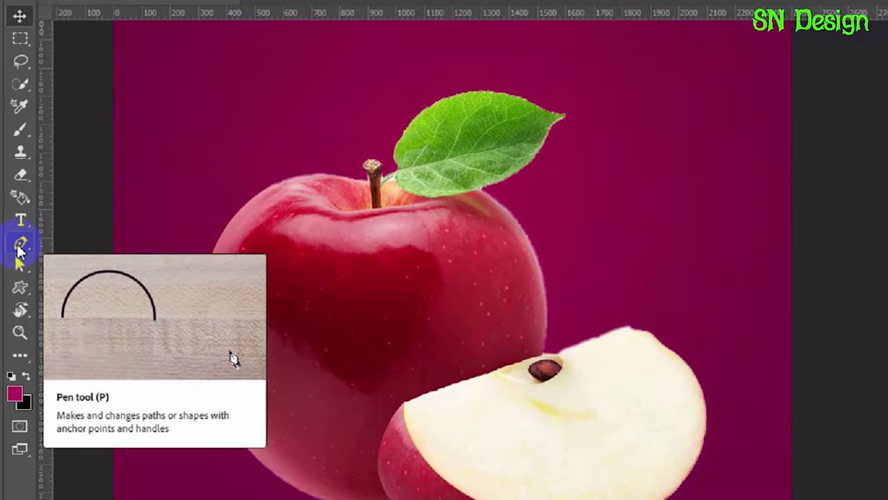
left_click(14, 243)
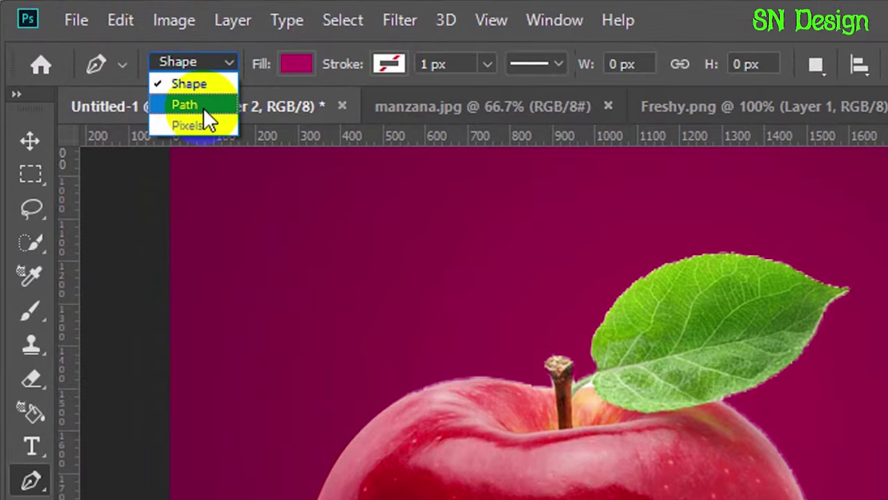
left_click(94, 50)
left_click(309, 362)
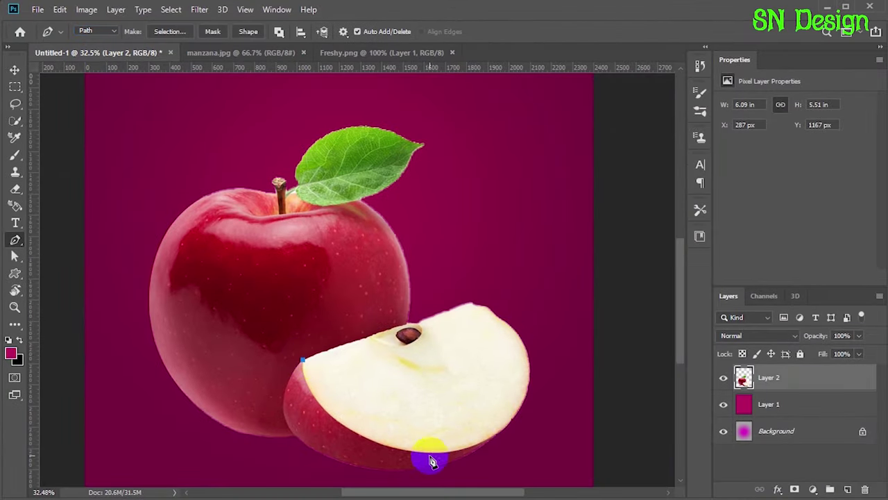
Trace a closed curved path around the apple slice's flesh and convert it to a selection.
left_click_drag(415, 457, 535, 472)
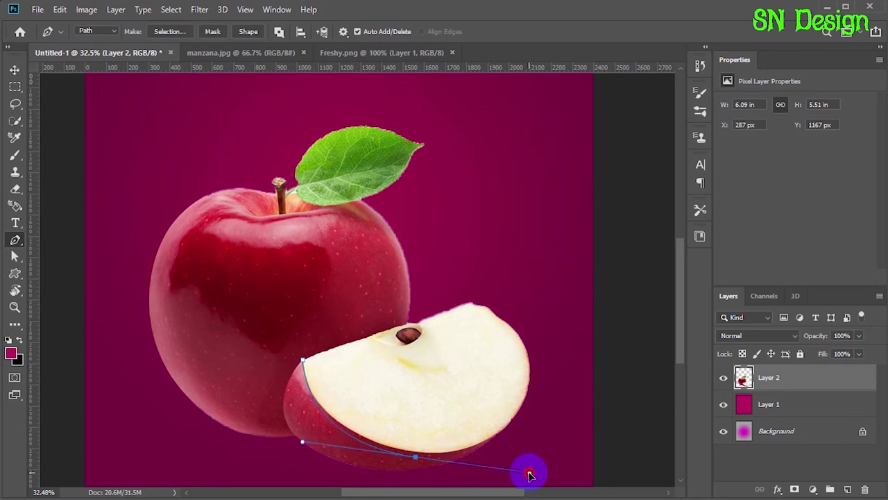
key("alt")
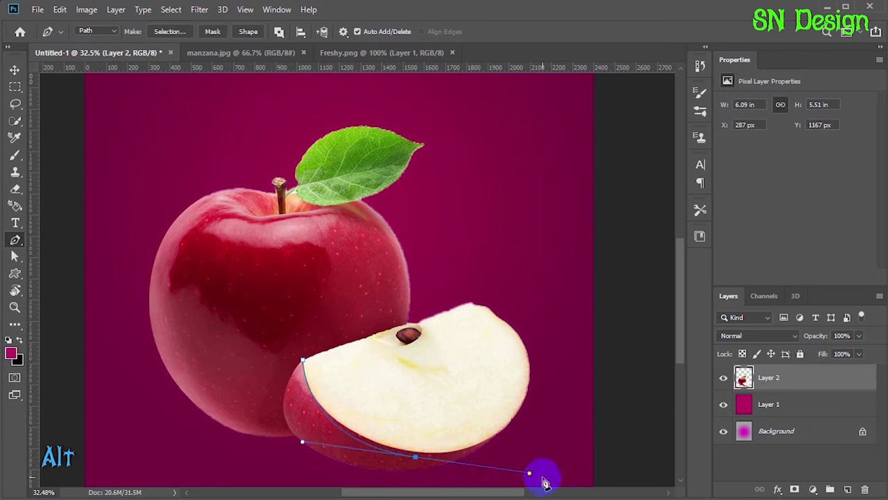
left_click_drag(527, 474, 469, 460)
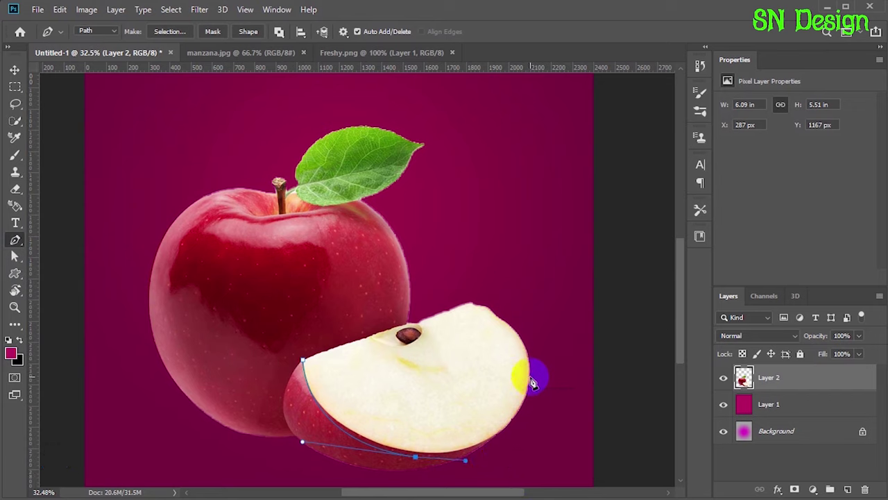
left_click_drag(529, 361, 527, 305)
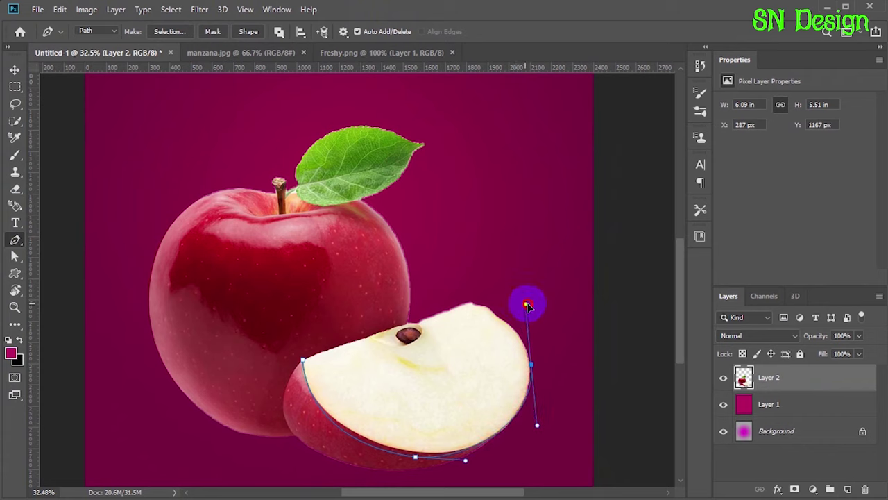
left_click_drag(533, 296, 512, 308)
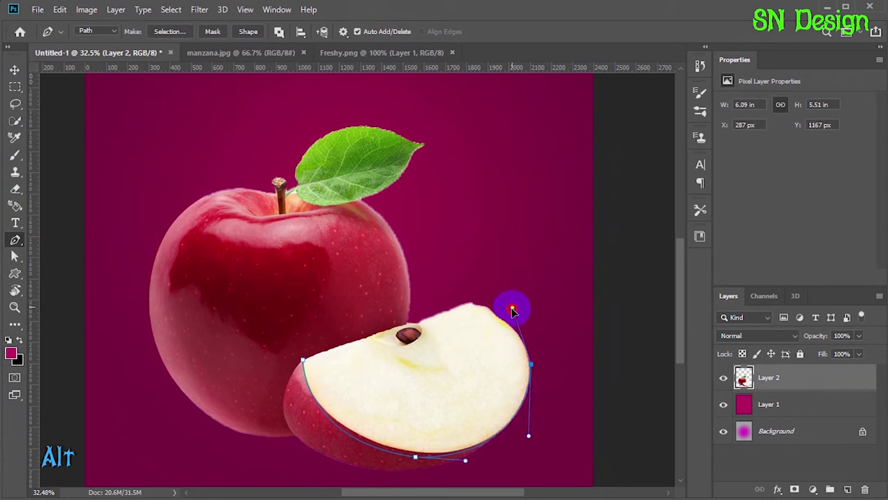
left_click_drag(532, 342, 531, 340)
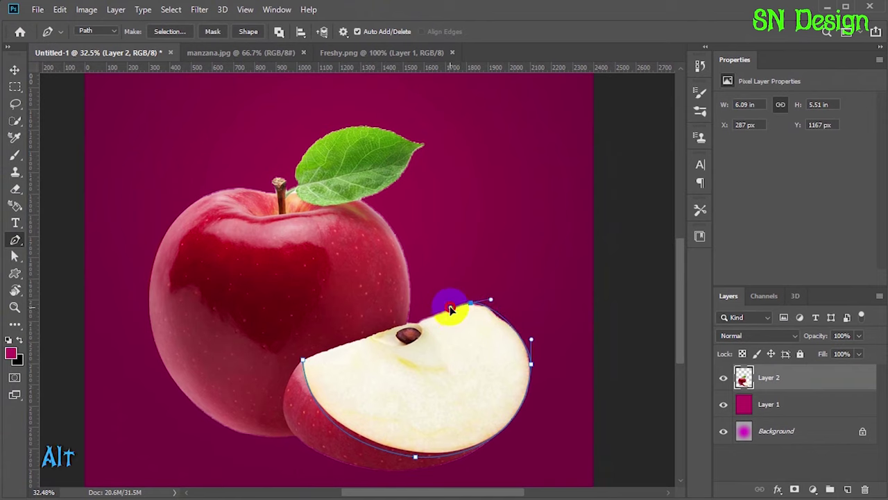
left_click_drag(454, 312, 451, 311)
left_click(303, 360)
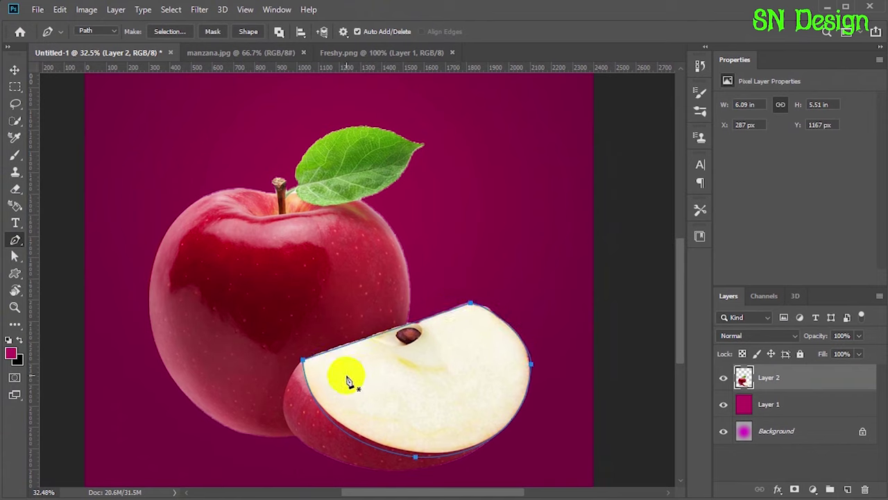
key("ctrl+Return")
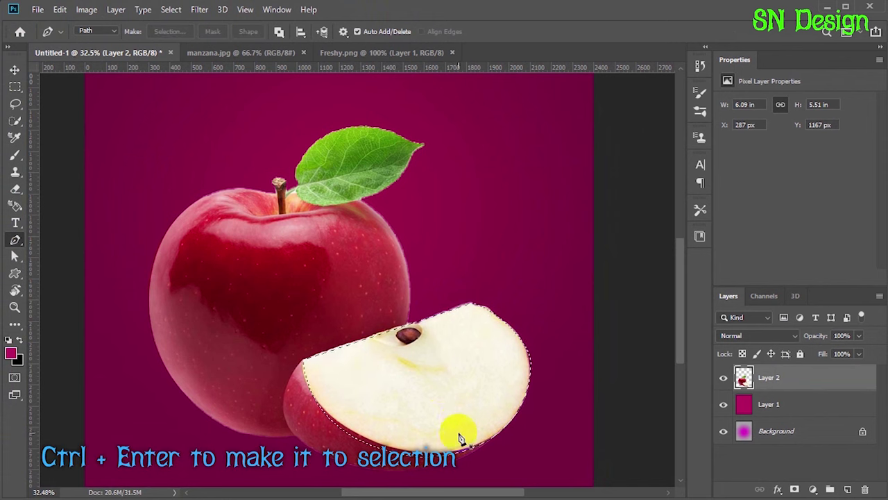
Copy the selected apple slice and paste it as Layer 3 via the Edit menu.
left_click(15, 70)
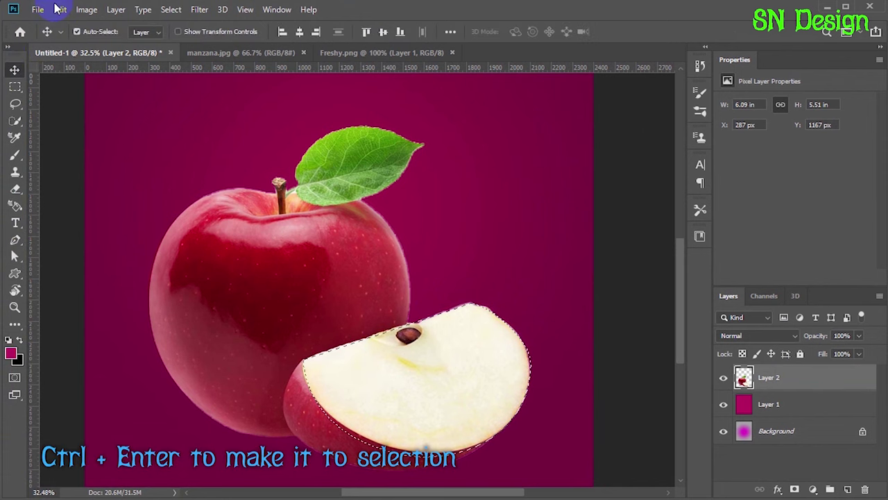
left_click(61, 12)
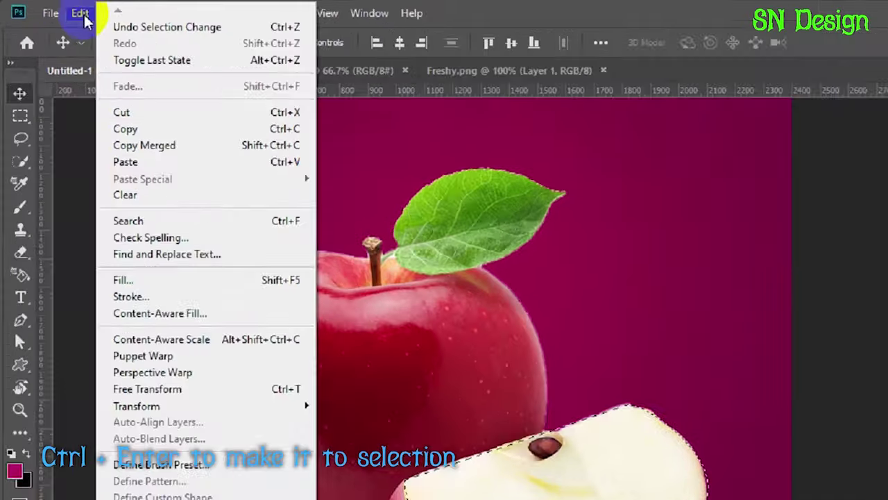
left_click(101, 96)
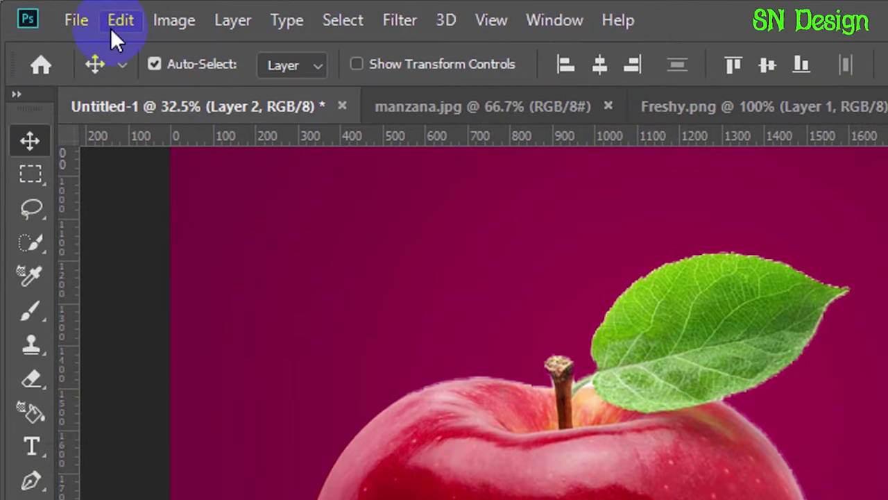
left_click(111, 29)
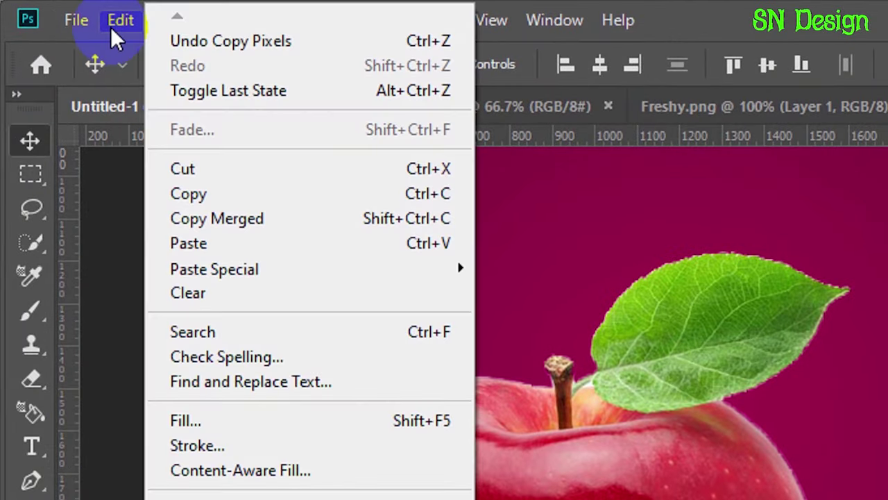
left_click(233, 241)
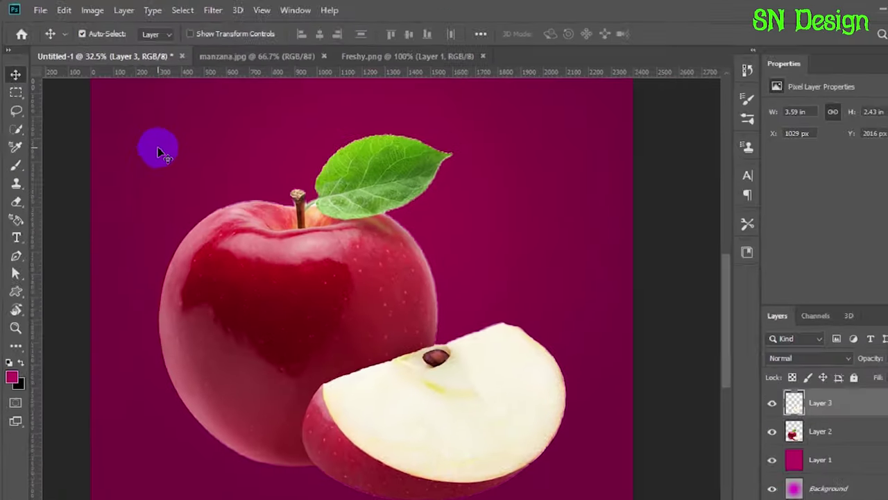
key("ctrl+t")
right_click(423, 415)
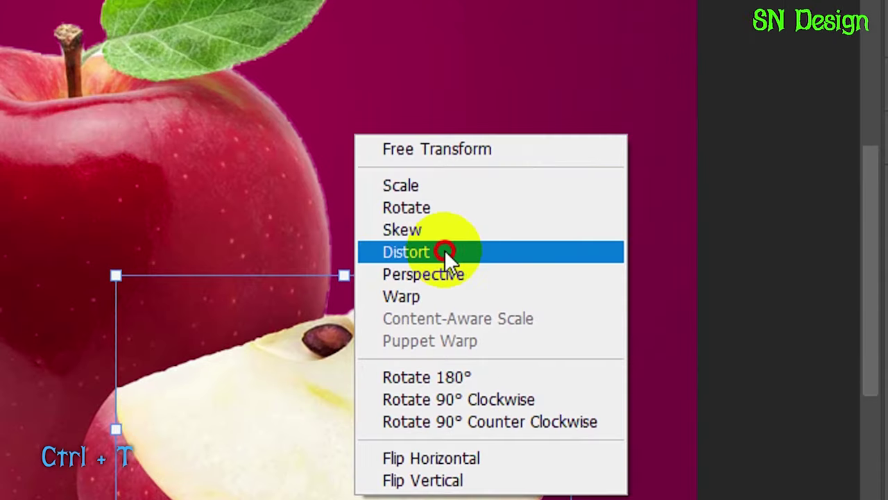
Distort the Layer 3 slice copy, squashing it vertically and slanting its sides.
left_click(468, 293)
left_click_drag(417, 457, 418, 428)
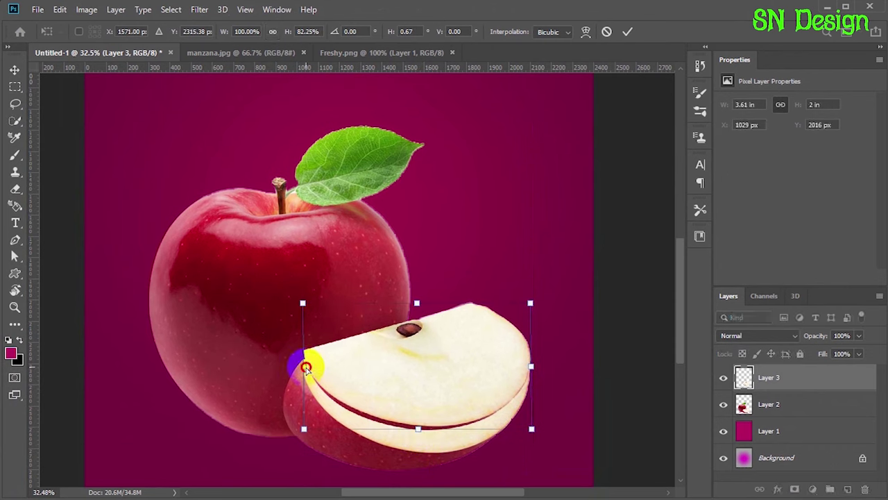
left_click_drag(305, 365, 306, 378)
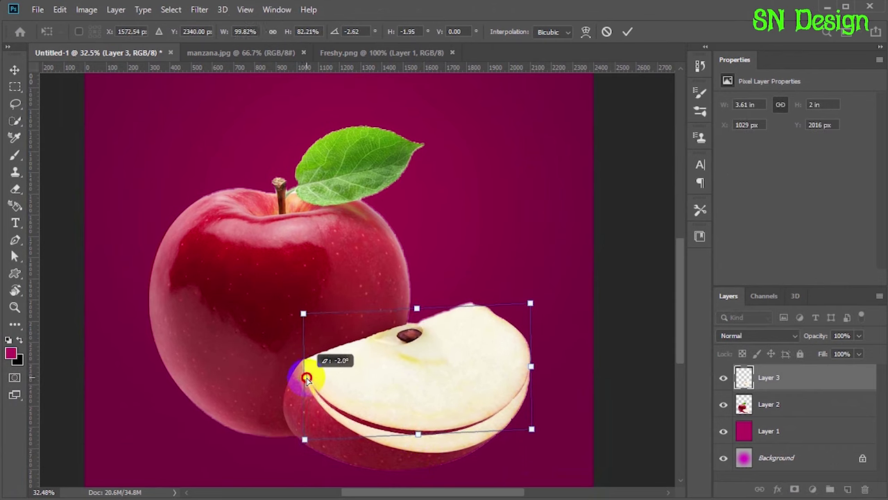
left_click_drag(418, 435, 418, 442)
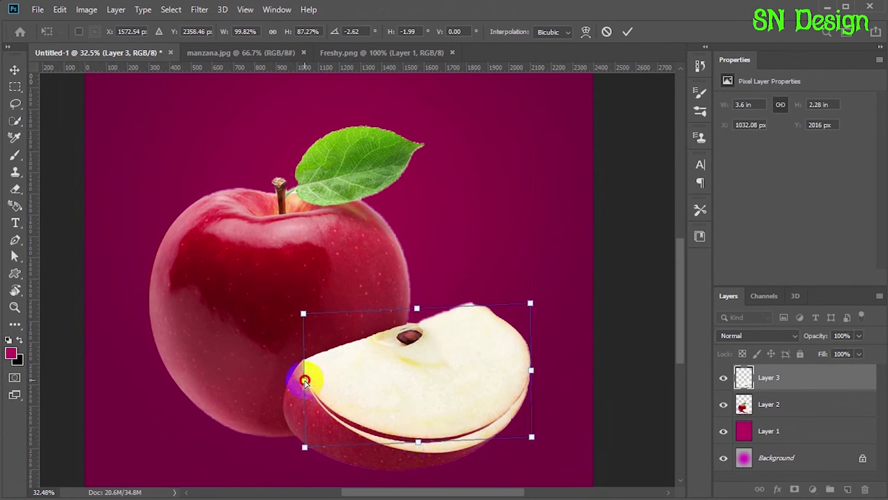
left_click_drag(527, 306, 528, 297)
left_click_drag(532, 372, 531, 377)
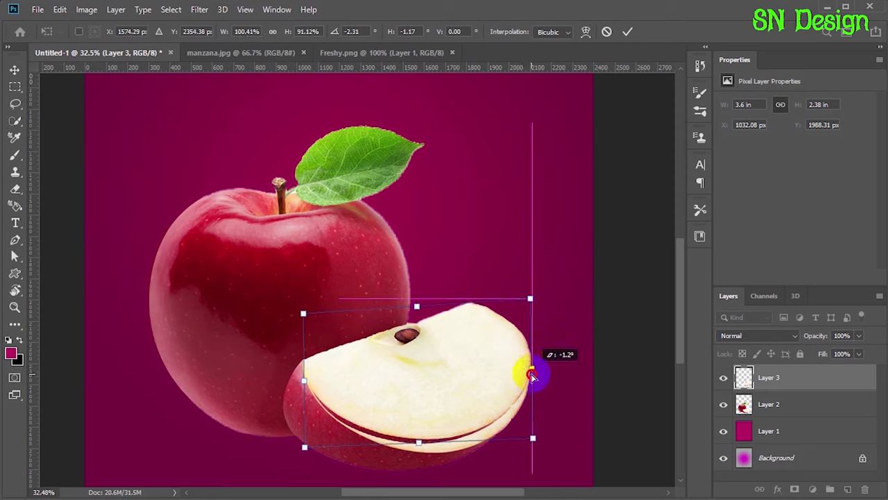
Warp the slice copy's top contour and commit the transform.
right_click(530, 377)
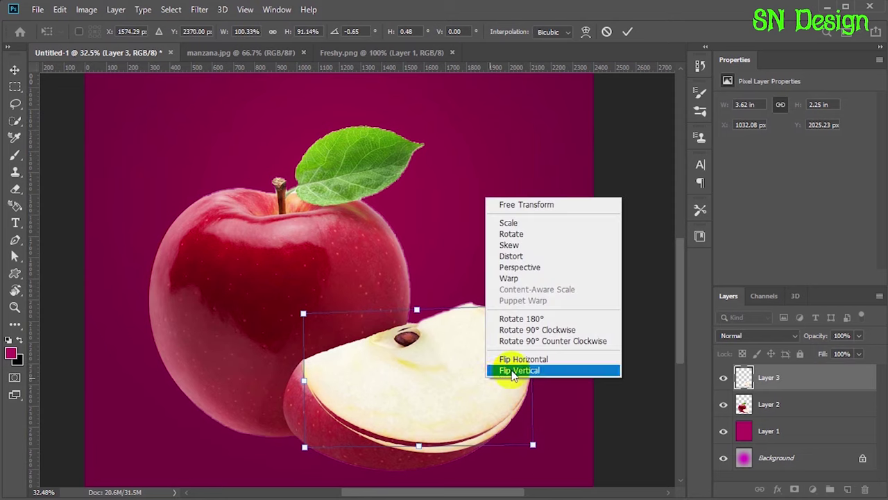
left_click(525, 279)
left_click_drag(452, 303, 456, 306)
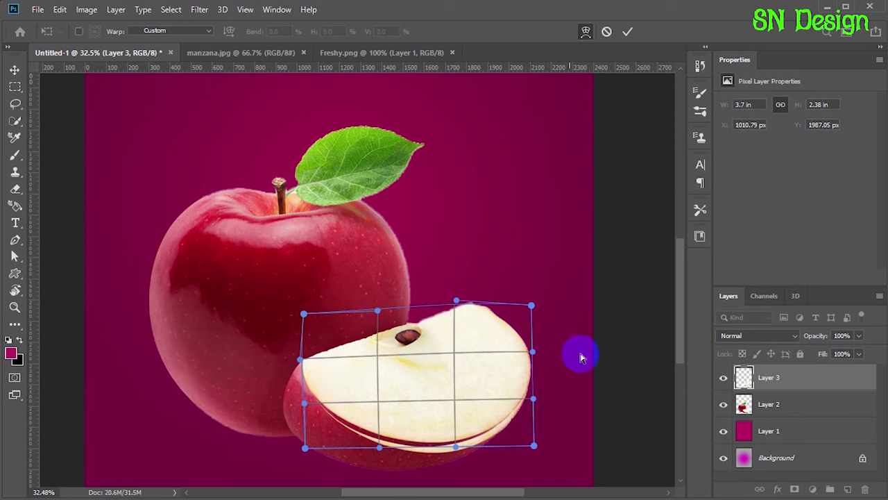
left_click(628, 32)
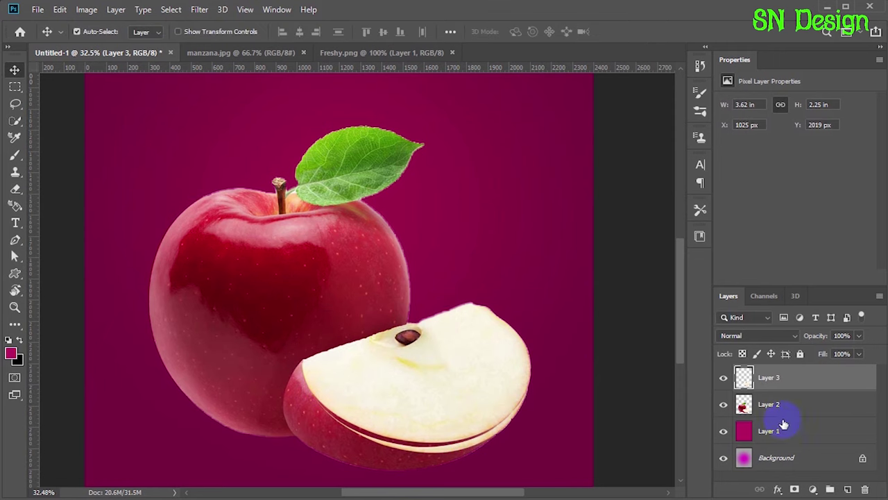
right_click(783, 381)
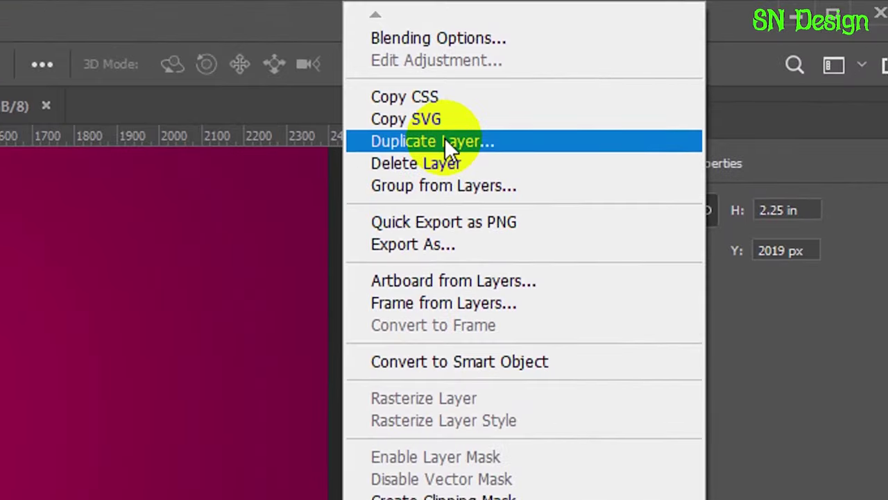
Duplicate Layer 3 and tilt the copy upward with a Perspective transform.
left_click(653, 71)
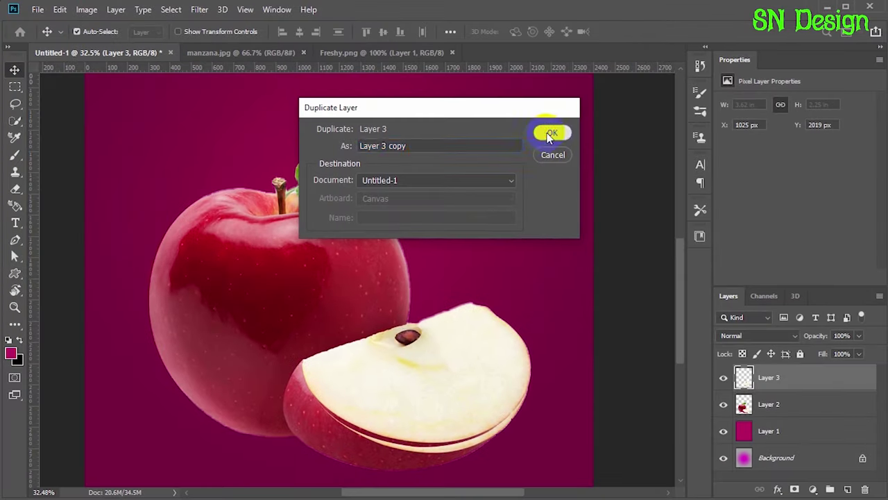
left_click(551, 134)
key("ctrl+t")
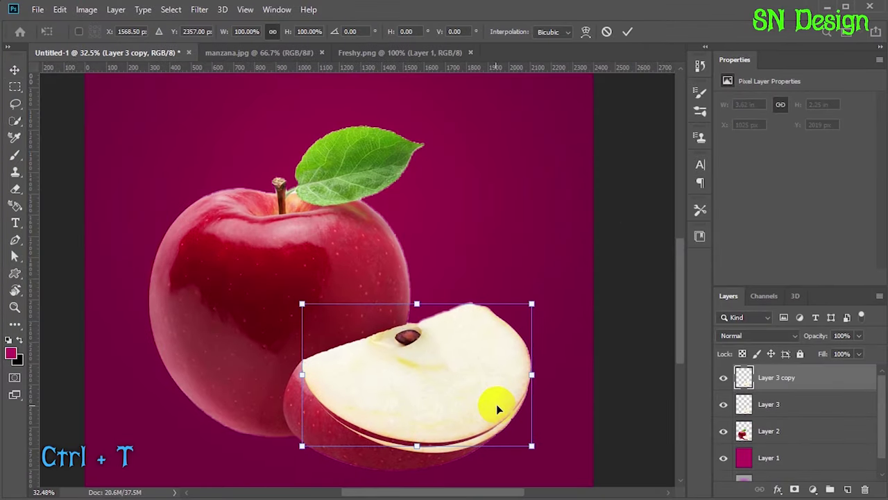
right_click(476, 401)
left_click(525, 294)
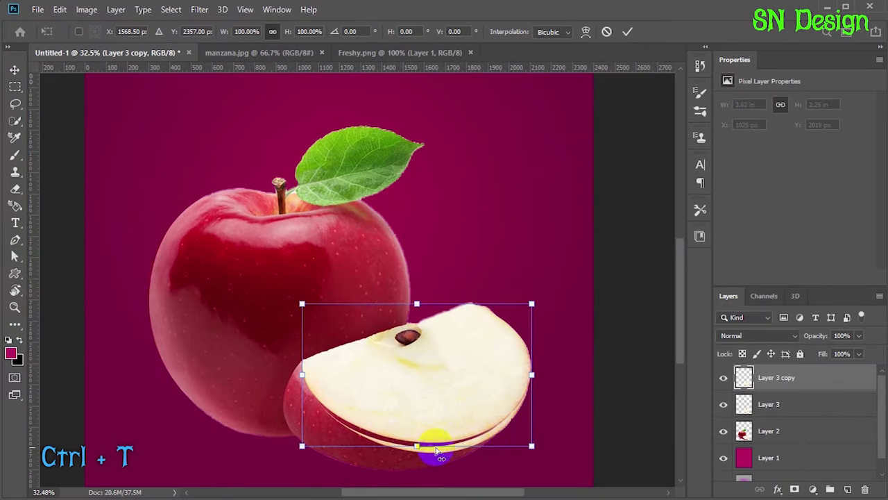
left_click_drag(531, 375, 531, 361)
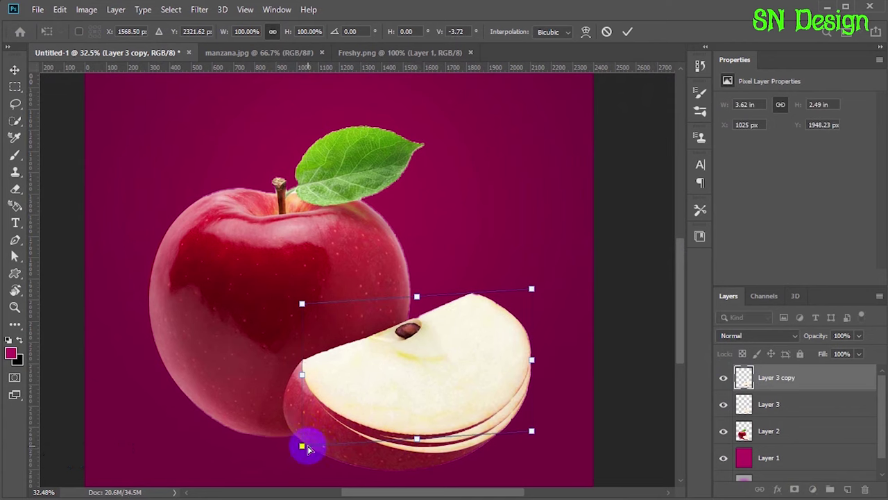
left_click_drag(302, 444, 303, 433)
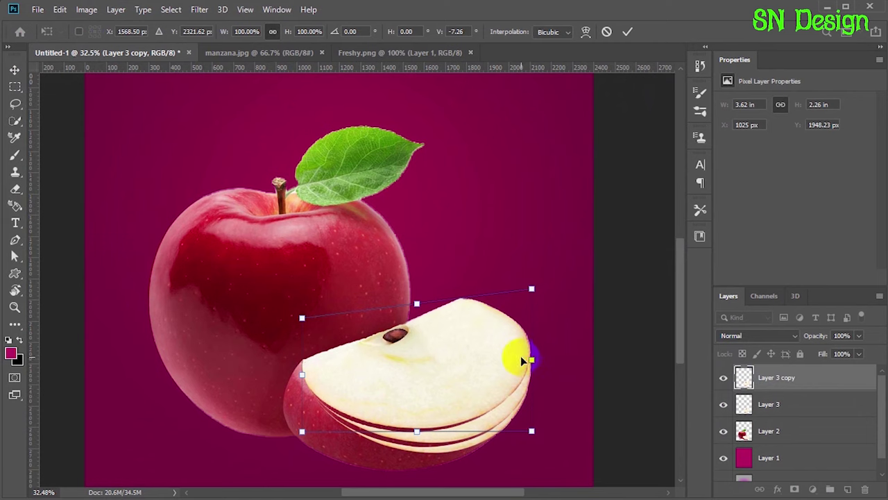
Warp the copy's top-right corner outward and commit the transform.
right_click(462, 358)
left_click(486, 253)
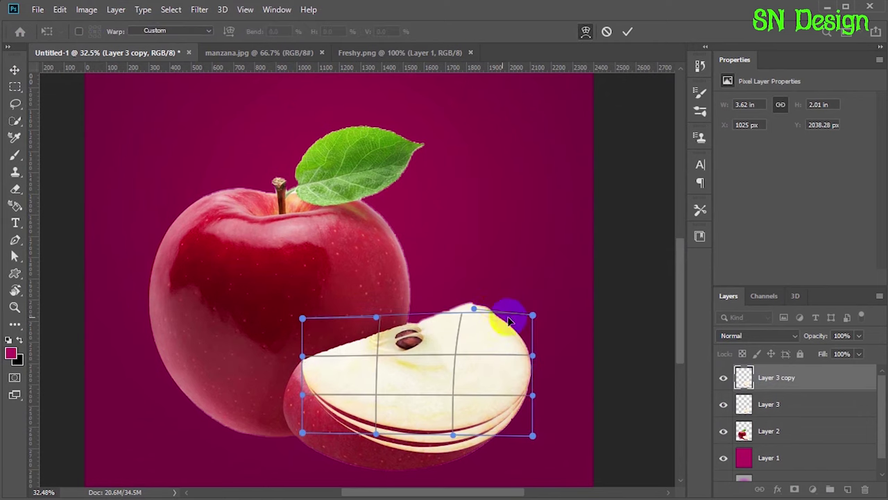
mouse_move(531, 320)
left_mouse_down()
mouse_move(459, 306)
mouse_move(534, 357)
left_mouse_up()
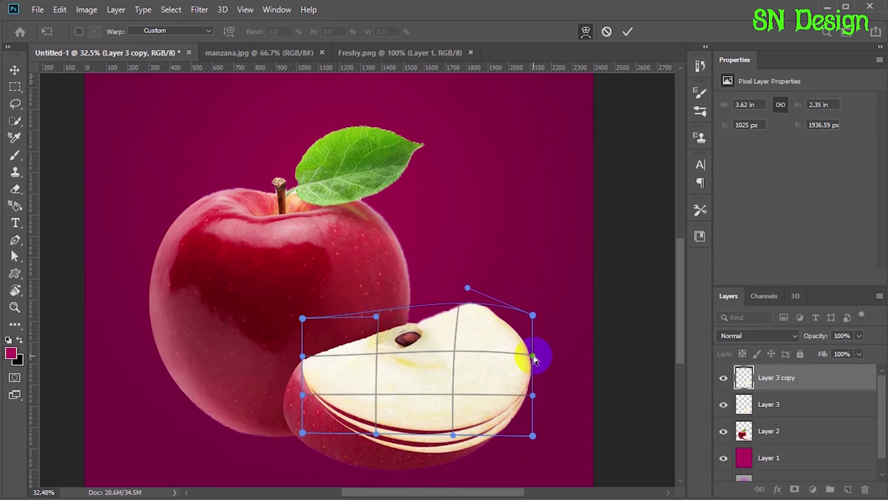
left_click(628, 32)
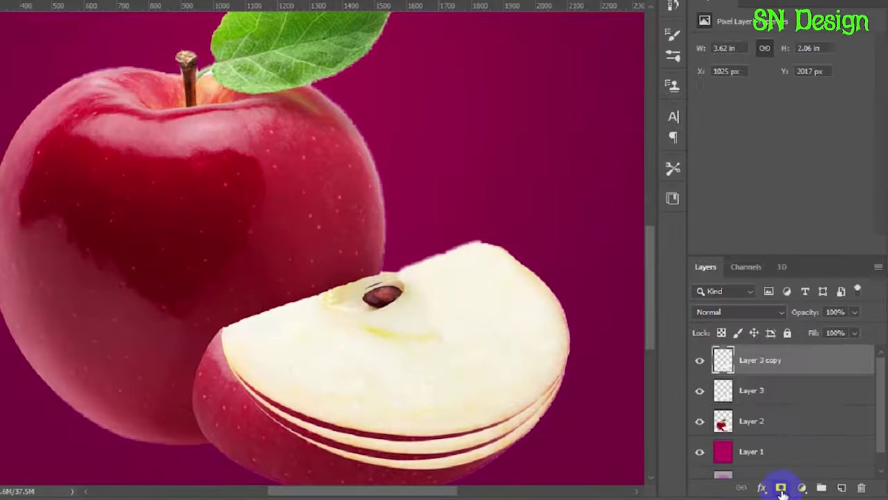
Mask Layer 3 copy and paint away its edges with a 300 px, 29% hardness brush.
left_click(796, 489)
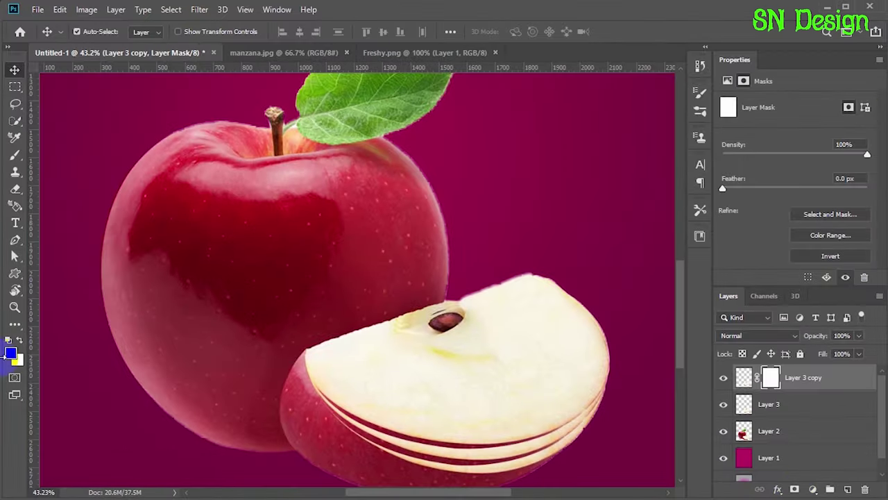
left_click(14, 159)
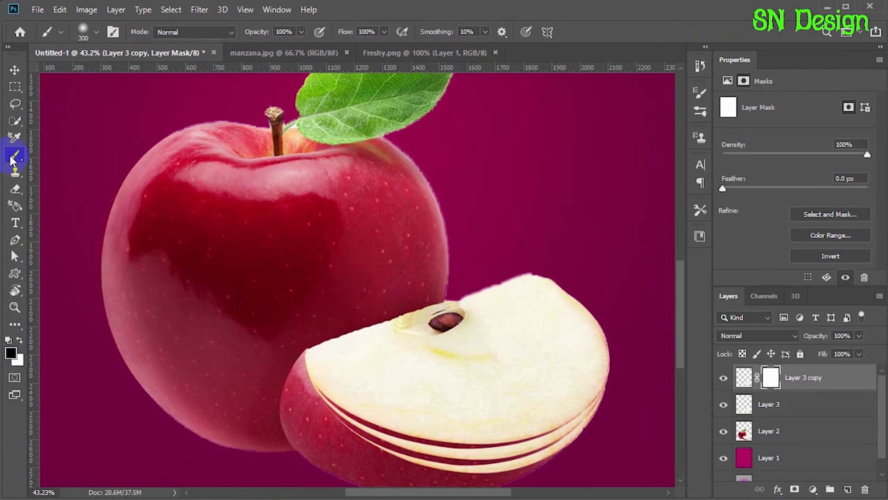
left_click(96, 32)
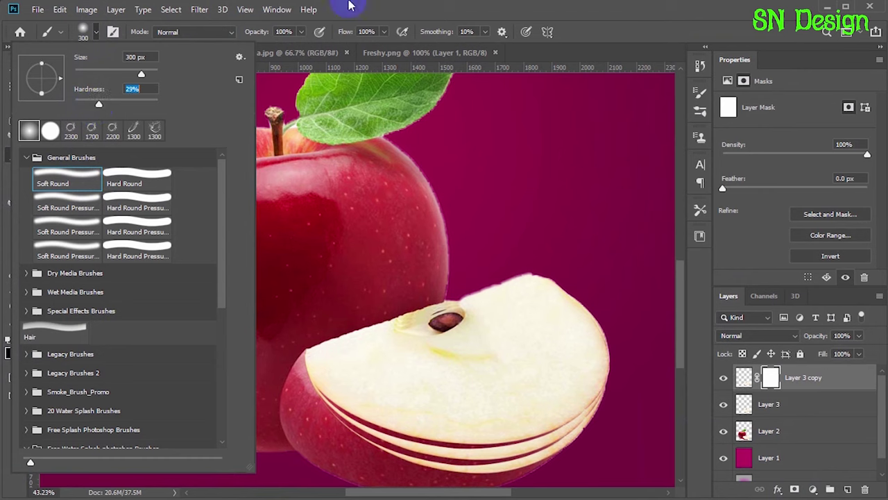
key("Return")
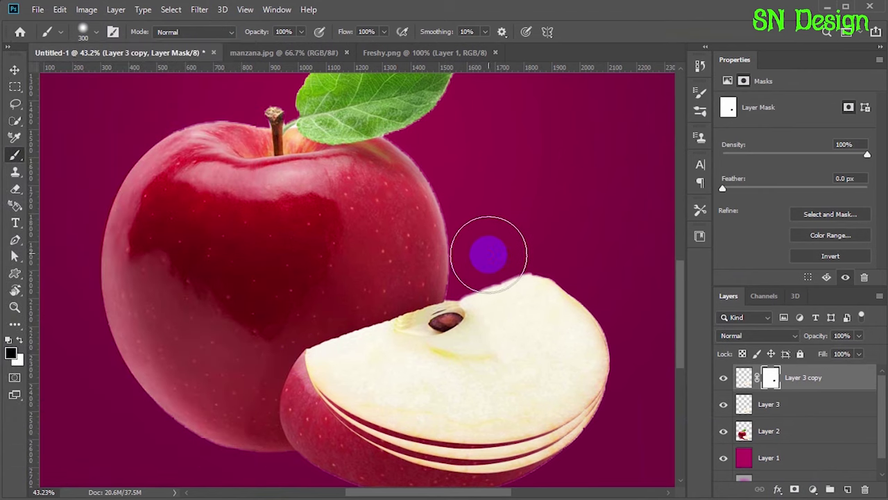
mouse_move(501, 248)
left_mouse_down()
mouse_move(564, 261)
mouse_move(639, 370)
left_mouse_up()
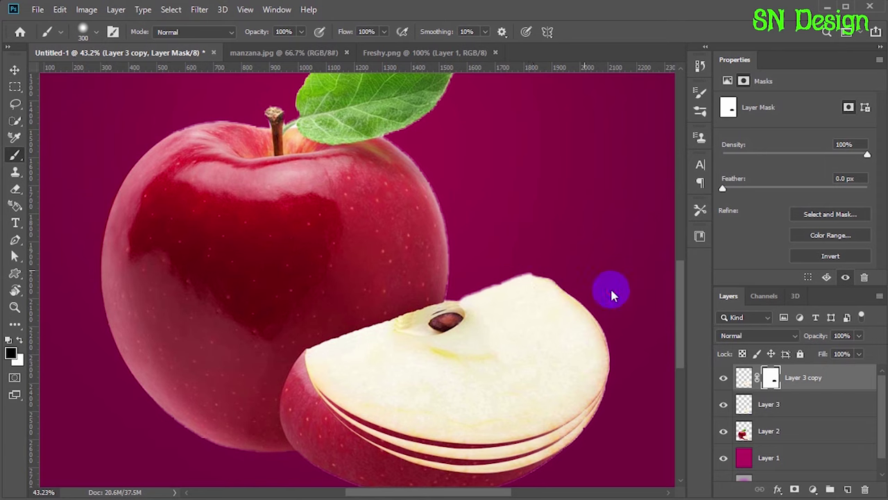
mouse_move(629, 406)
left_mouse_down()
mouse_move(625, 420)
mouse_move(608, 422)
left_mouse_up()
left_click(338, 331)
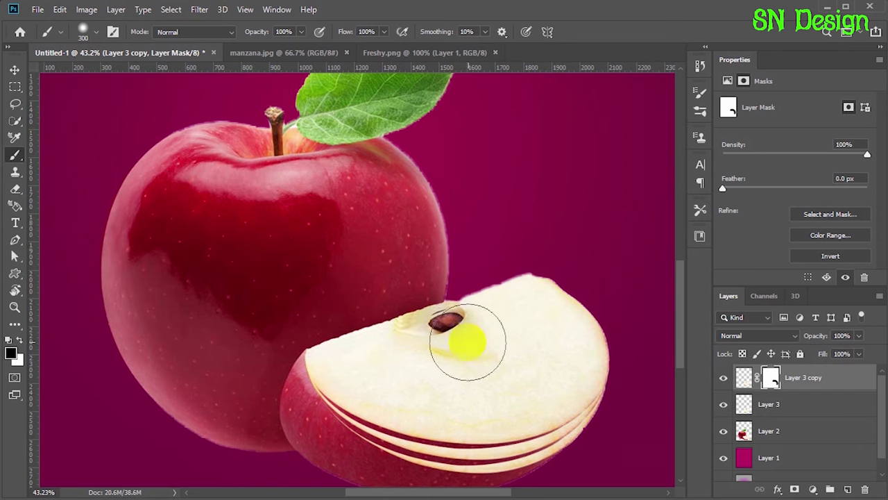
left_click(724, 378)
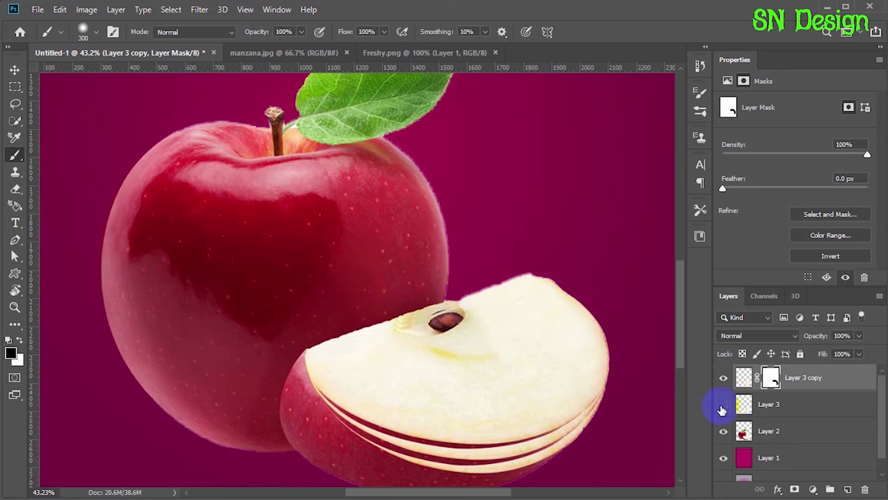
Add a mask to Layer 3 and hide both slices' edges near the apple.
left_click(763, 404)
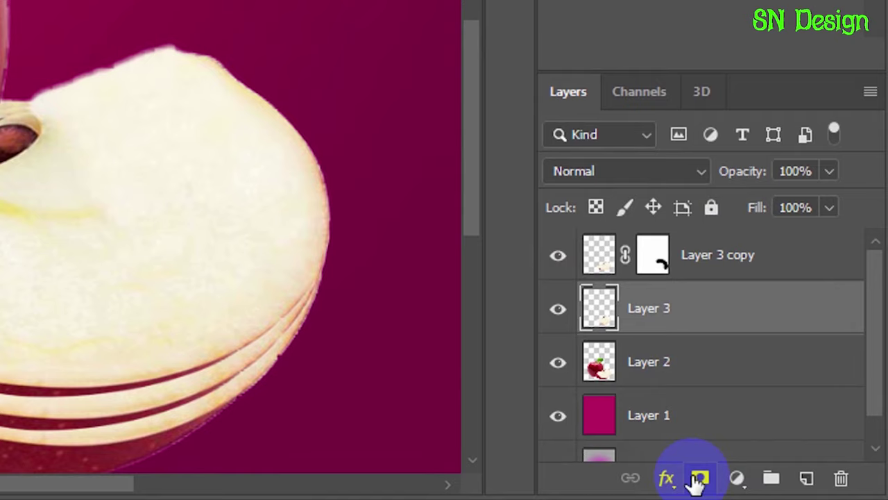
left_click(793, 490)
left_click(770, 409)
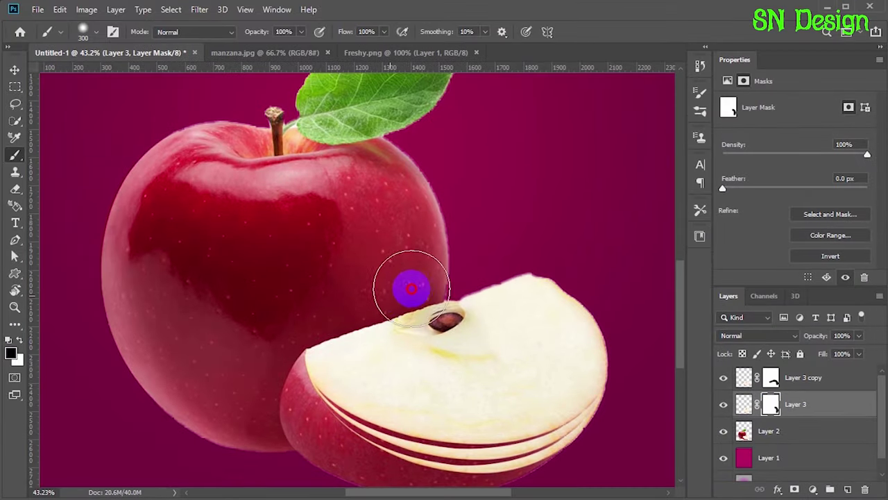
left_click(370, 299)
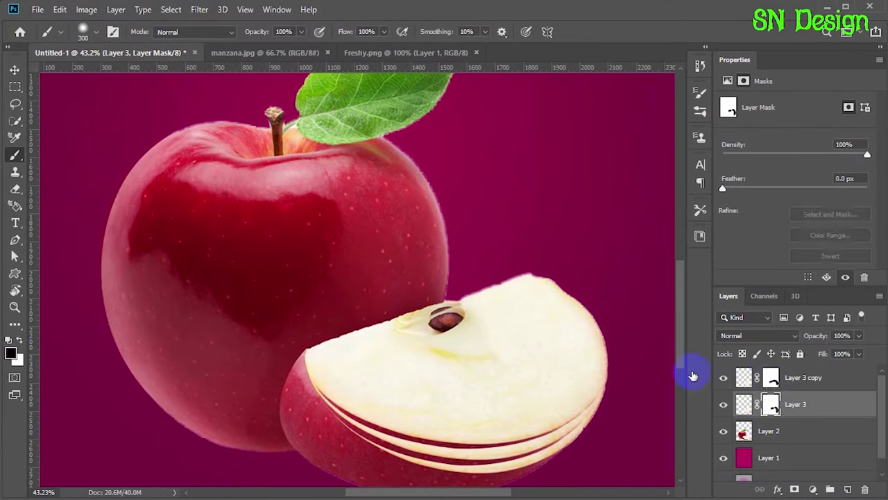
left_click(770, 379)
mouse_move(387, 298)
left_mouse_down()
mouse_move(404, 313)
mouse_move(470, 299)
left_mouse_up()
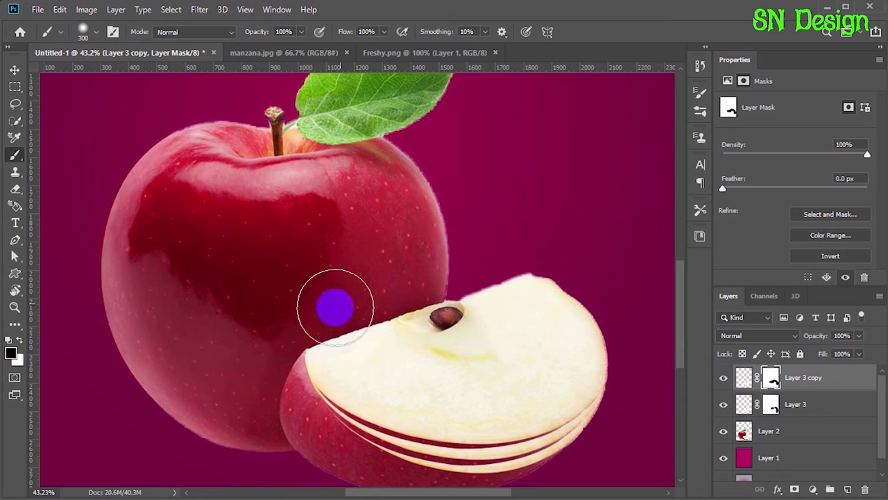
Zoom out to view the whole poster with the blended slices.
key("alt+bracketleft")
scroll(458, 312, "down", 1)
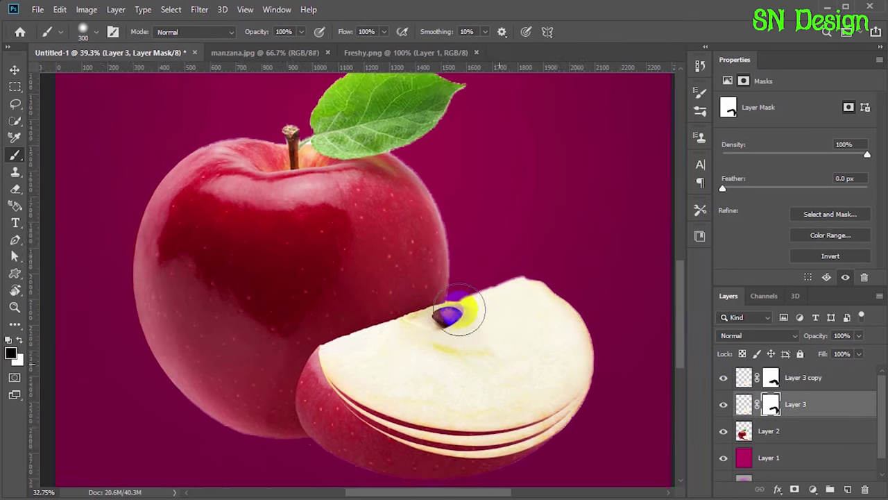
scroll(458, 312, "down", 1)
scroll(392, 260, "up", 1)
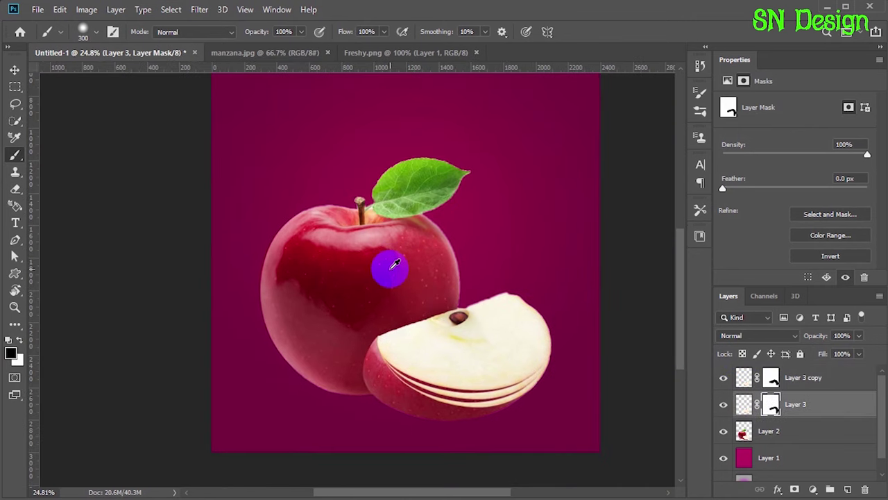
scroll(392, 264, "up", 1)
left_click(12, 71)
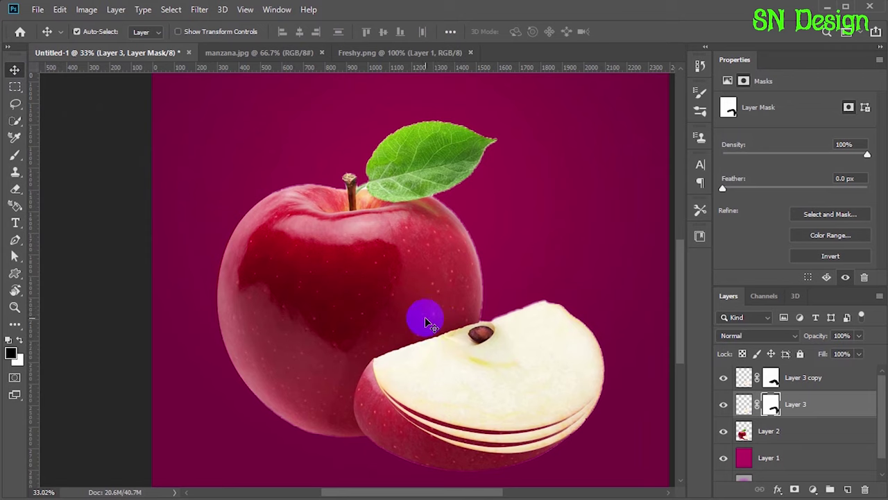
Drag the juice can from Freshy.png into the poster document.
scroll(425, 316, "down", 1)
left_click(407, 54)
left_click_drag(367, 287, 390, 305)
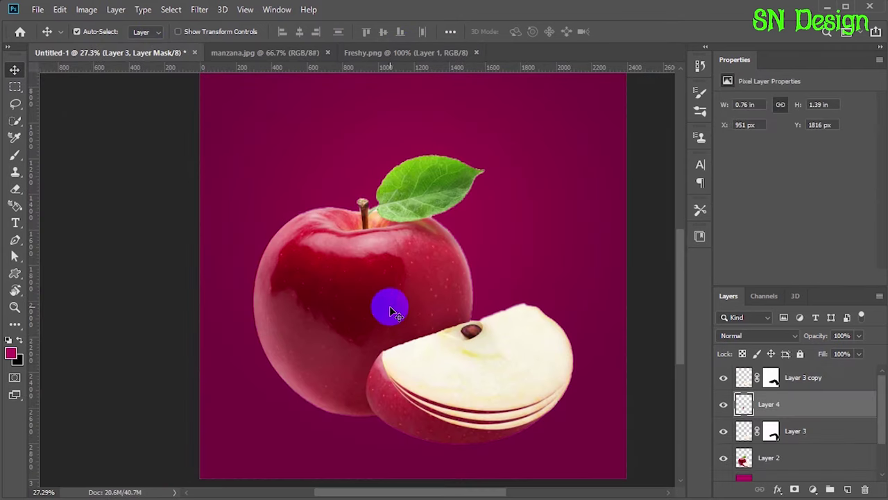
Enlarge the can to about 420% and tilt it above the apple slices.
key("ctrl+t")
left_click_drag(409, 270, 559, 149)
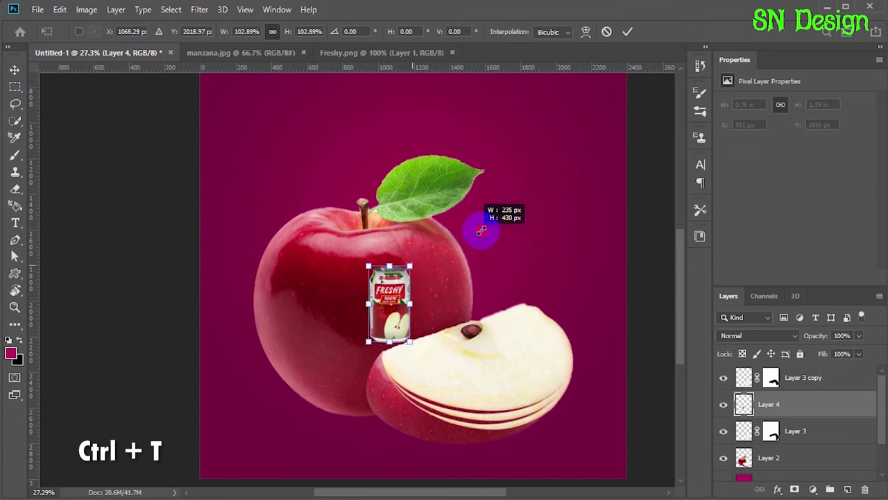
scroll(453, 296, "down", 1)
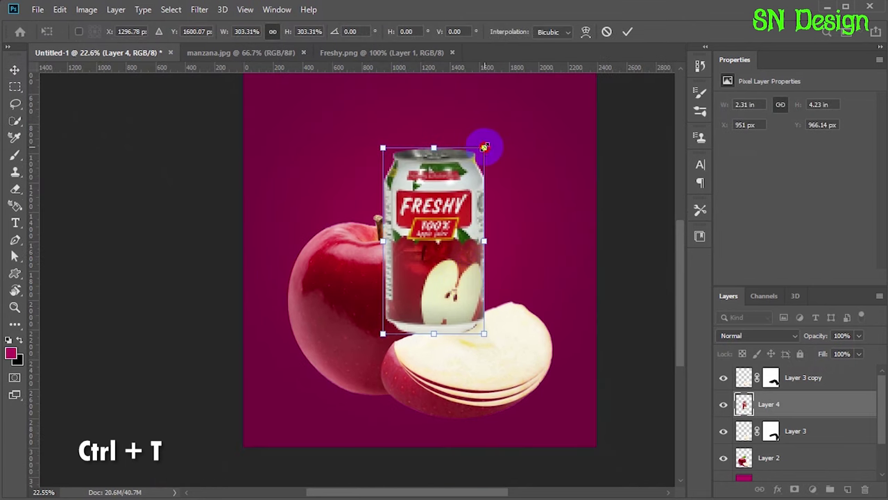
left_click_drag(532, 109, 465, 100)
left_click_drag(413, 205, 430, 250)
left_click_drag(453, 177, 459, 95)
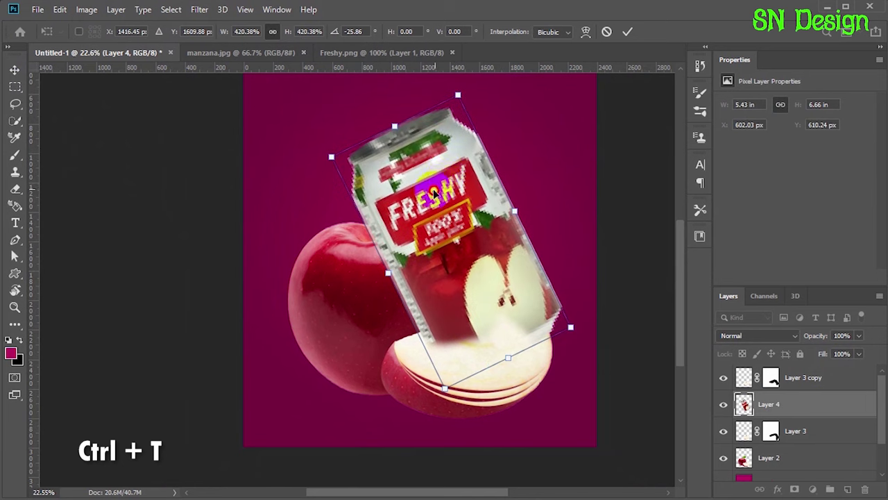
Refine the can to about -18° and 437%, commit, and move a mask onto Layer 3 copy.
left_click_drag(439, 189, 446, 169)
mouse_move(452, 104)
left_mouse_down()
mouse_move(413, 201)
mouse_move(424, 209)
left_mouse_up()
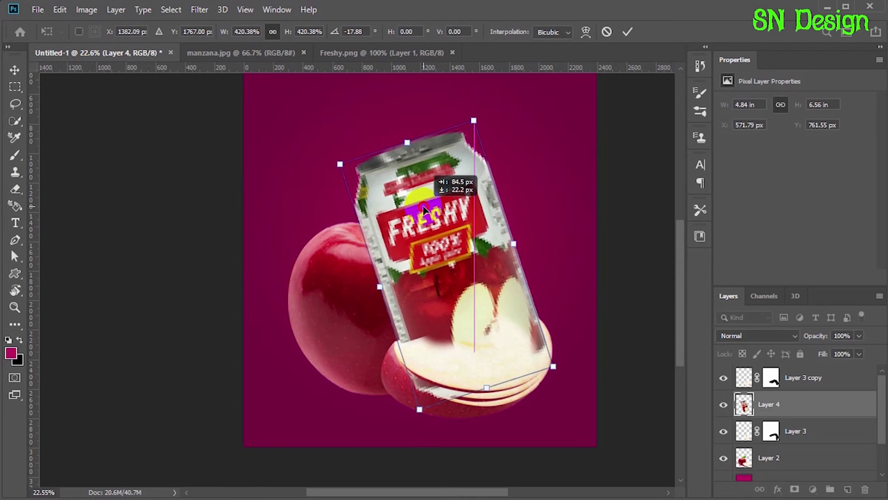
mouse_move(476, 118)
left_mouse_down()
mouse_move(481, 108)
mouse_move(475, 113)
left_mouse_up()
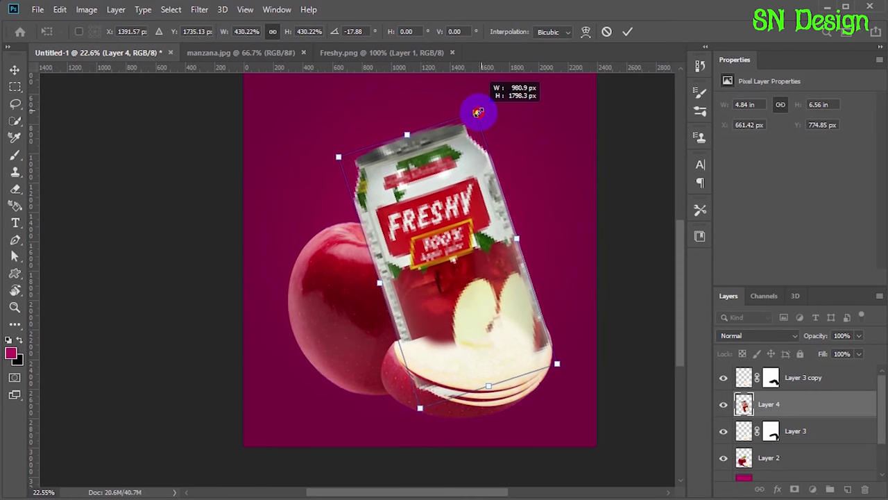
left_click(627, 32)
left_click_drag(771, 429, 775, 371)
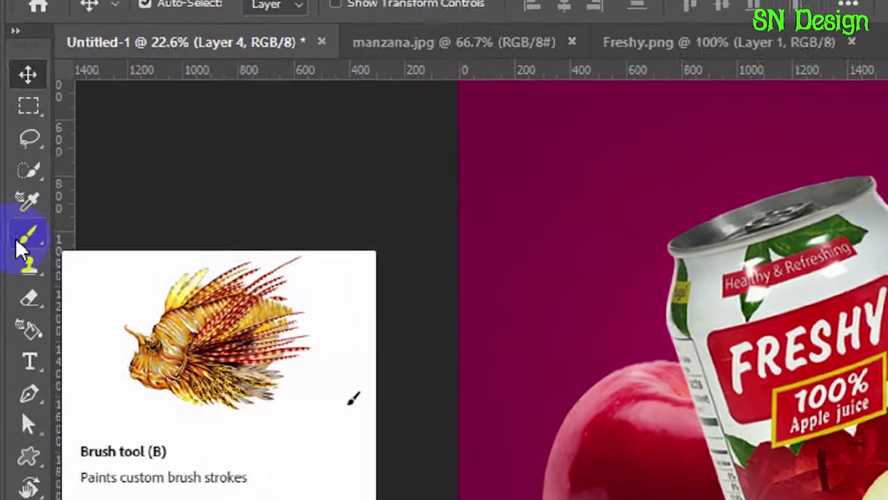
Add a layer mask to Layer 4 and paint black over the can's base with Soft Round.
left_click(11, 158)
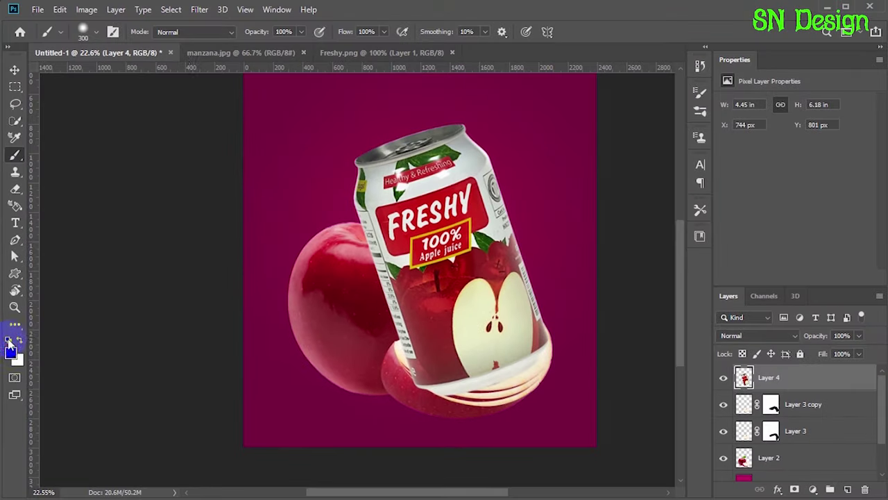
left_click(10, 340)
left_click(83, 32)
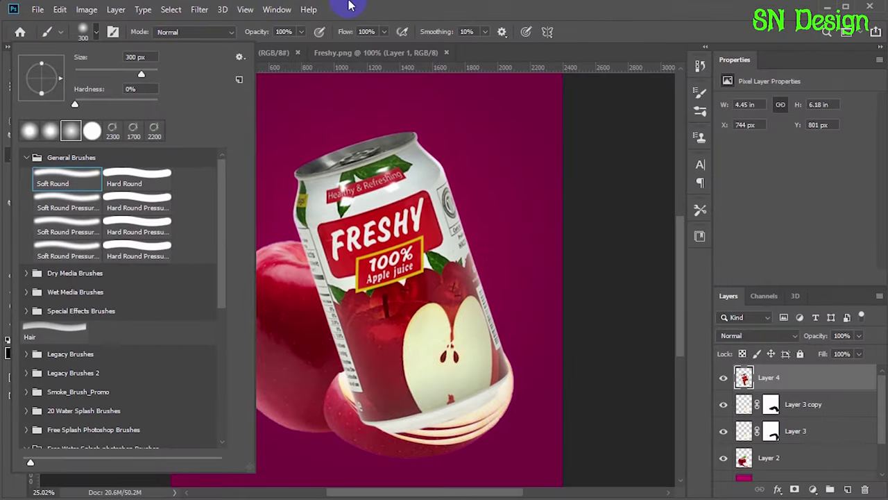
left_click(489, 406)
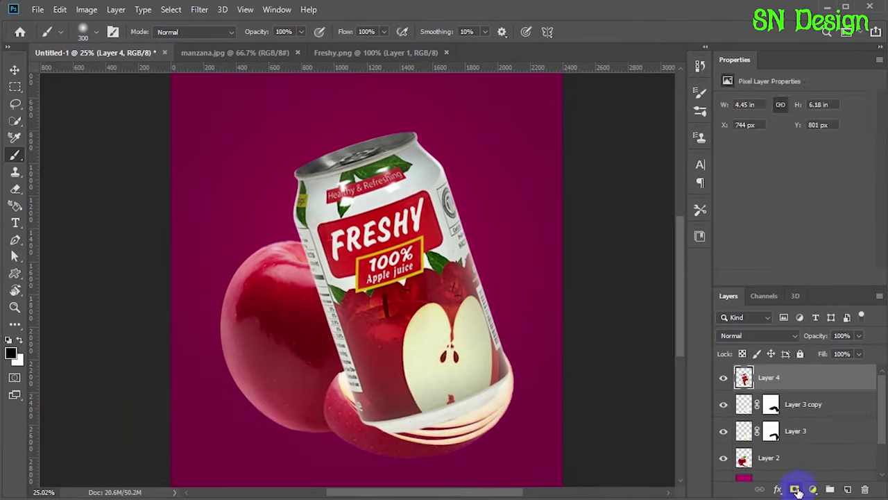
left_click(795, 489)
mouse_move(350, 415)
left_mouse_down()
mouse_move(512, 373)
mouse_move(446, 403)
mouse_move(323, 376)
mouse_move(471, 384)
mouse_move(333, 412)
mouse_move(497, 375)
mouse_move(518, 351)
left_mouse_up()
key("ctrl+z")
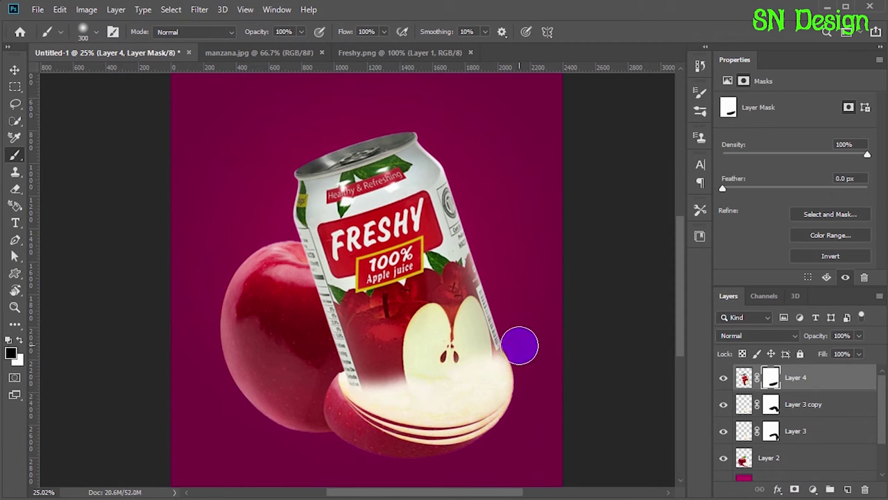
Nudge the can slightly with the Move tool and deselect Layer 4.
left_click(13, 72)
left_click_drag(460, 300, 454, 297)
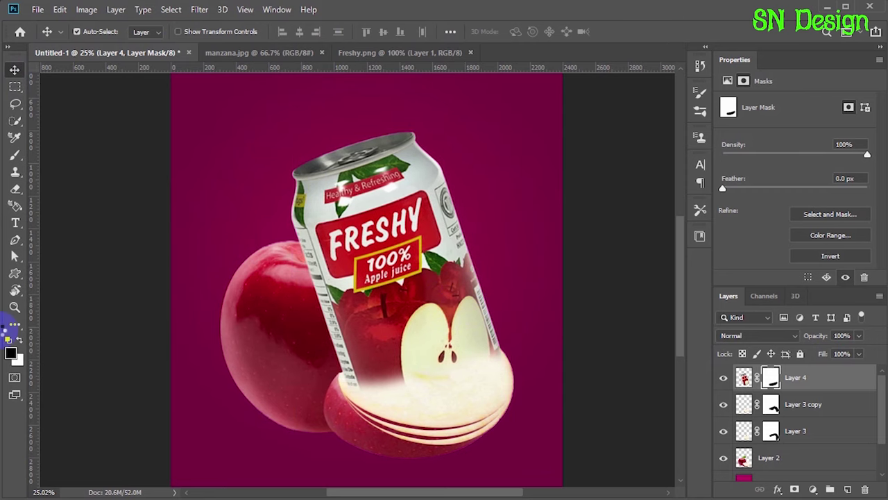
scroll(364, 354, "down", 2)
scroll(373, 390, "up", 1)
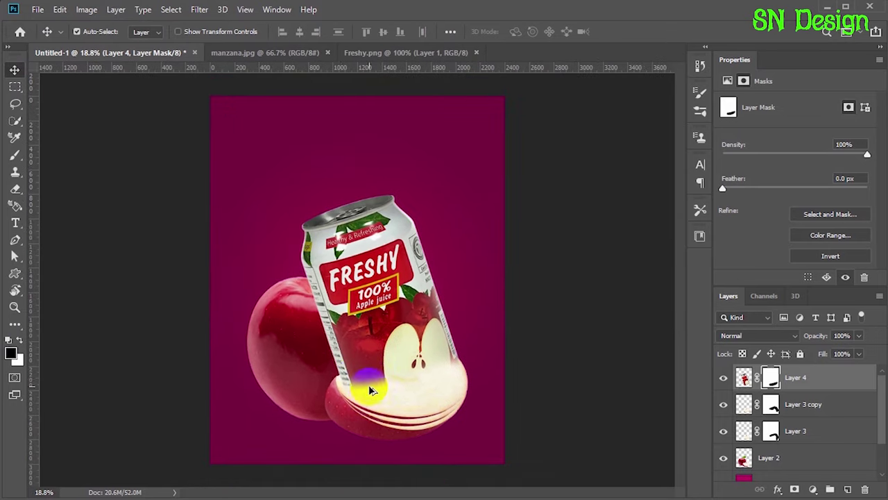
left_click(134, 249)
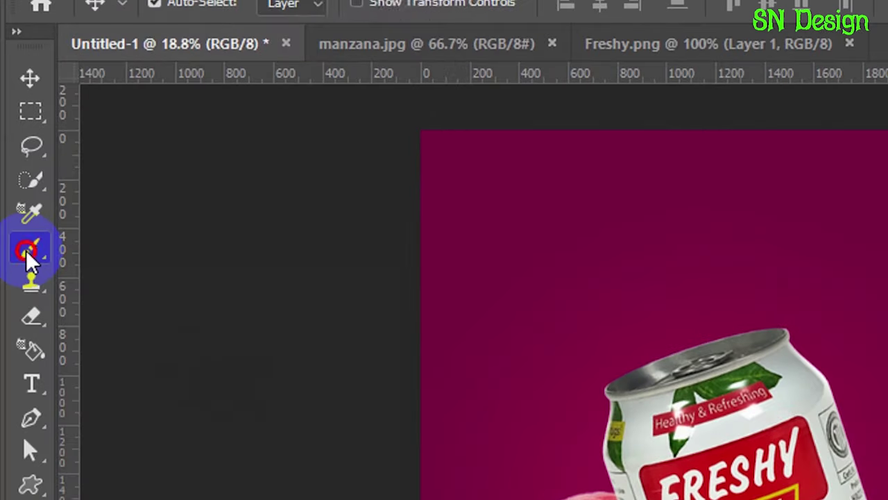
Choose a Free Water Splash brush preset.
left_click(14, 158)
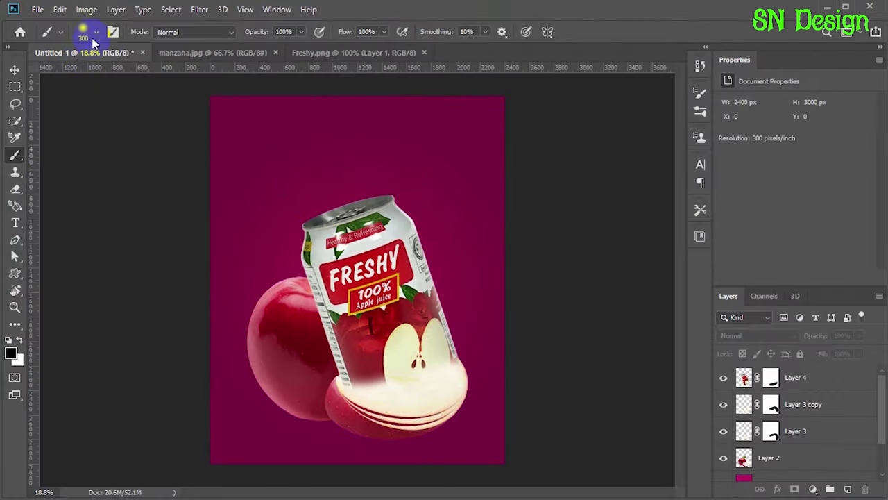
left_click(96, 33)
left_click_drag(222, 247, 214, 437)
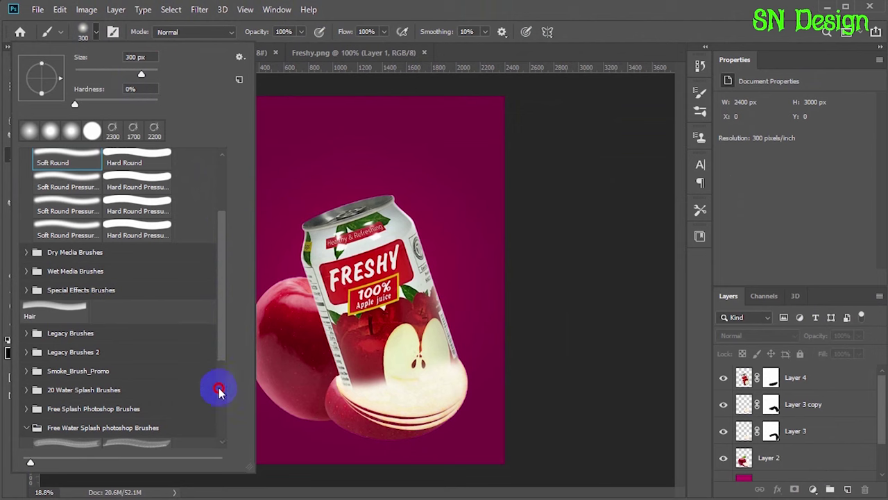
scroll(178, 342, "up", 2)
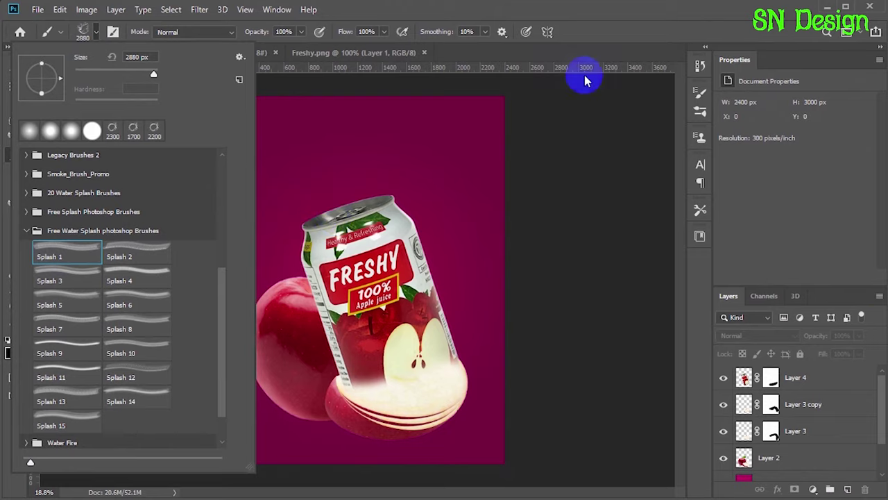
left_click(516, 278)
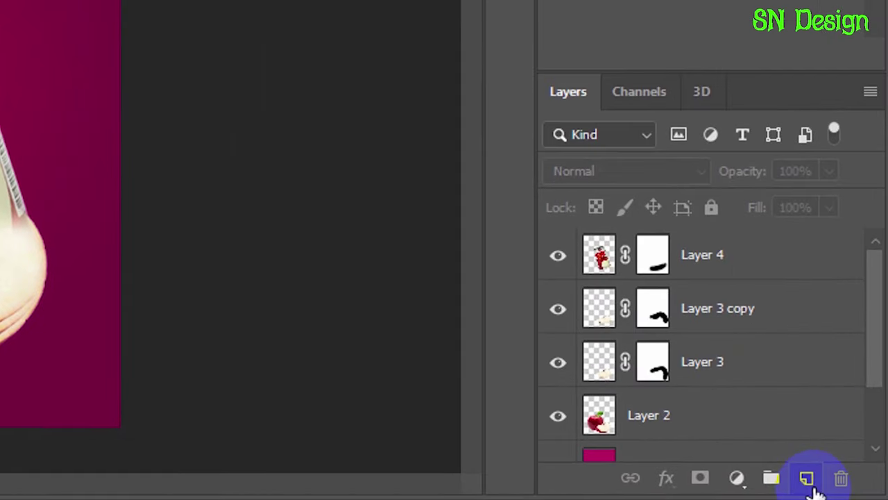
On a new Layer 5, size the brush and stamp a white splash over the can.
left_click(847, 489)
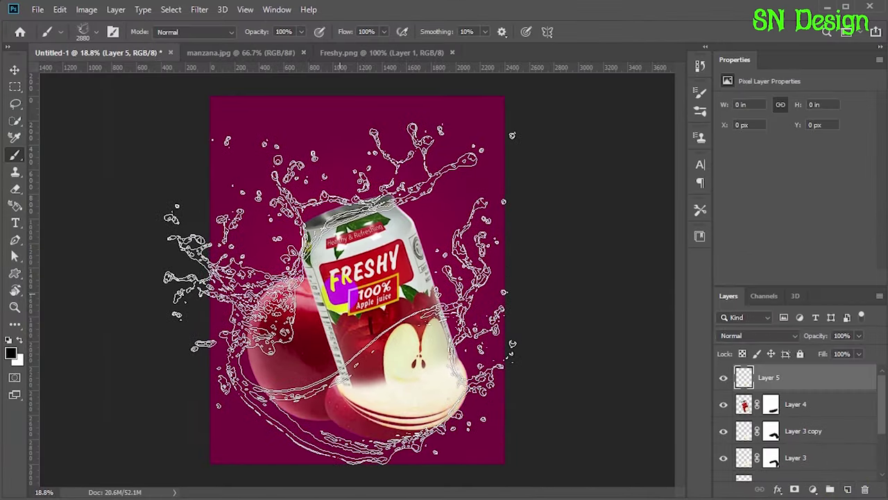
key("bracketleft")
key("bracketleft")
key("bracketleft")
key("bracketleft")
key("bracketleft")
key("bracketleft")
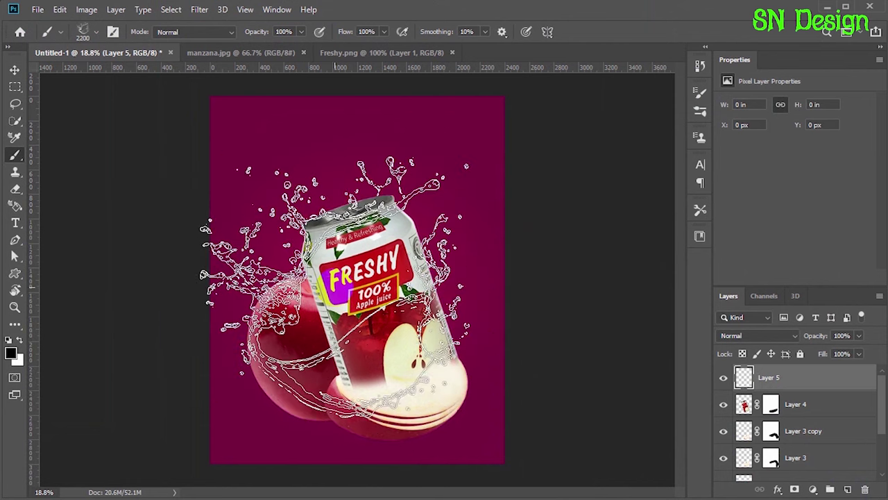
key("bracketleft")
key("bracketleft")
key("bracketleft")
key("bracketleft")
key("bracketleft")
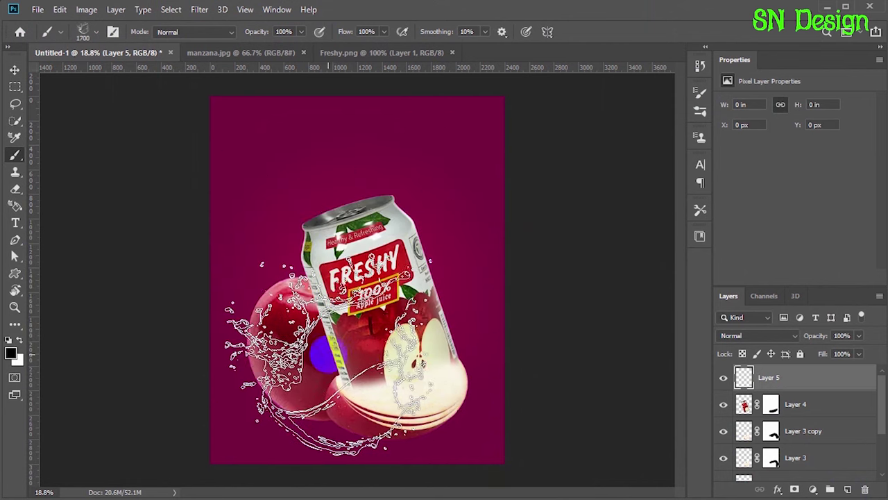
key("bracketright")
key("bracketright")
key("bracketright")
key("bracketright")
key("bracketright")
key("bracketright")
key("bracketright")
key("bracketleft")
key("bracketleft")
key("bracketleft")
key("bracketleft")
key("bracketleft")
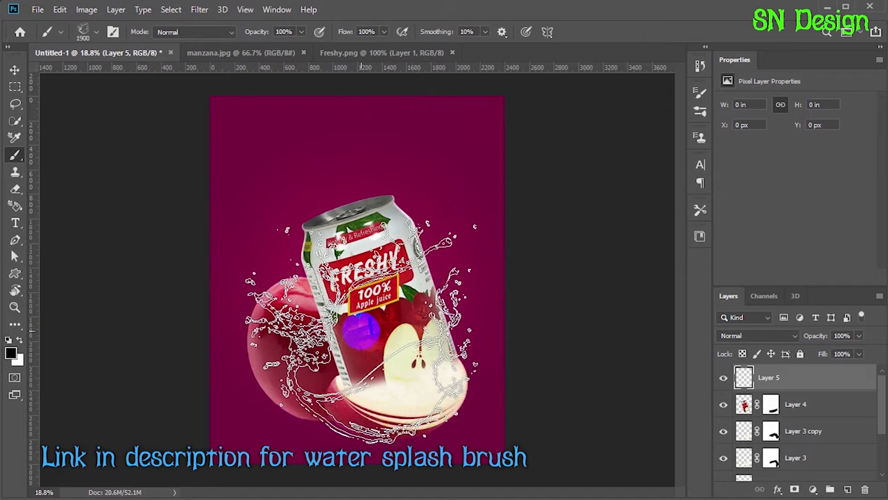
left_click(347, 333)
key("ctrl+z")
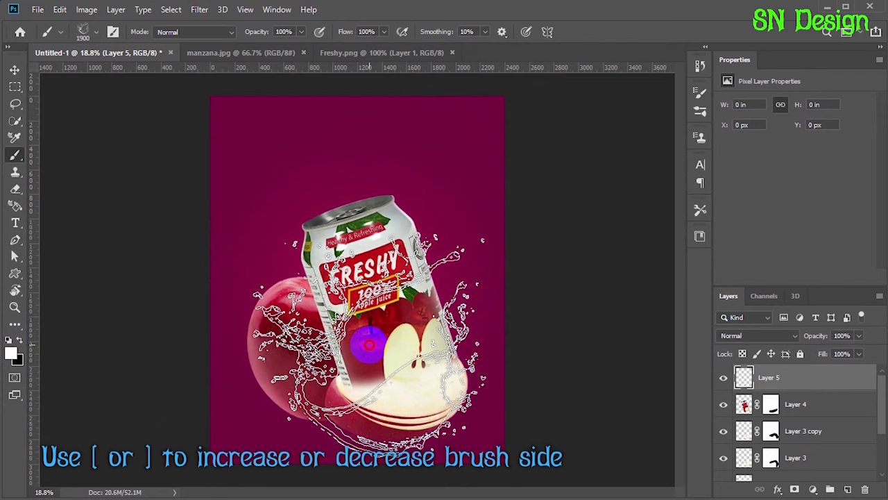
left_click(367, 350)
left_click(15, 71)
key("ctrl+t")
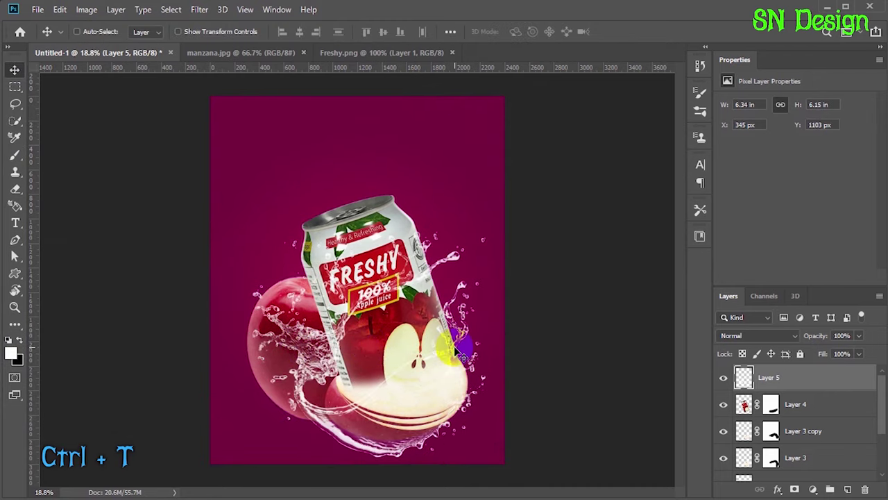
Stretch the Layer 5 splash to about 126% by 162% to reach every poster edge.
left_click_drag(251, 231, 211, 192)
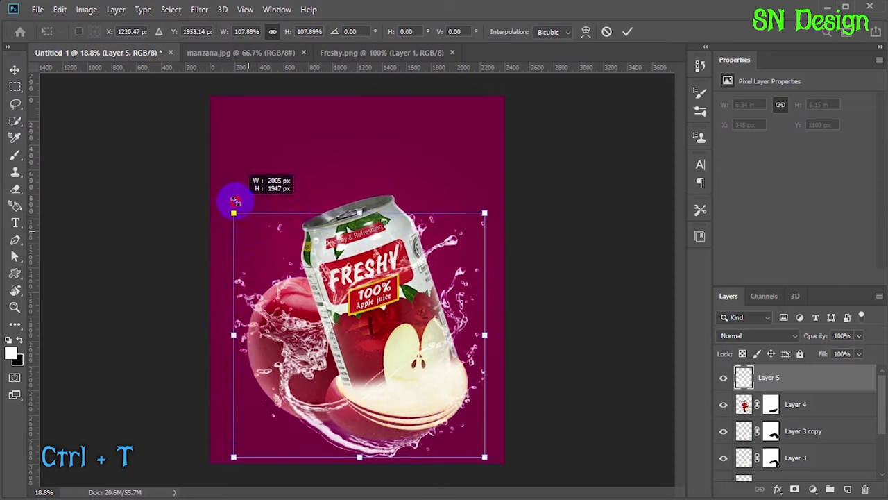
right_click(359, 283)
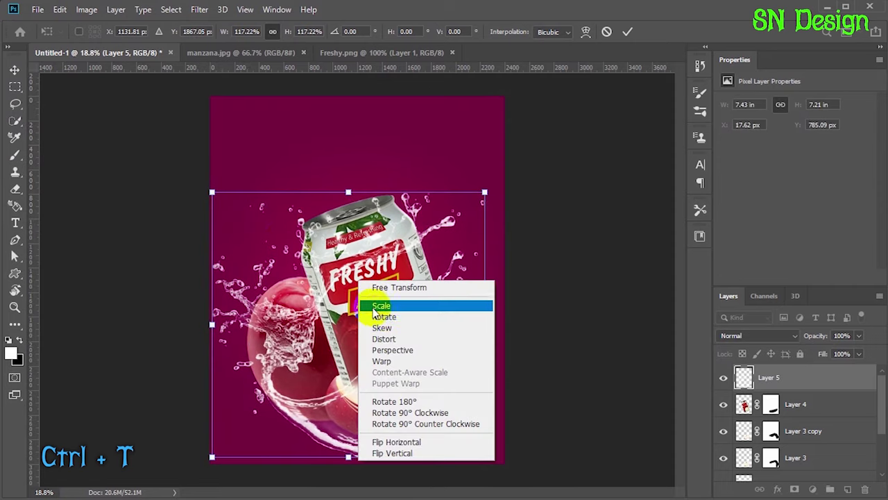
left_click(384, 337)
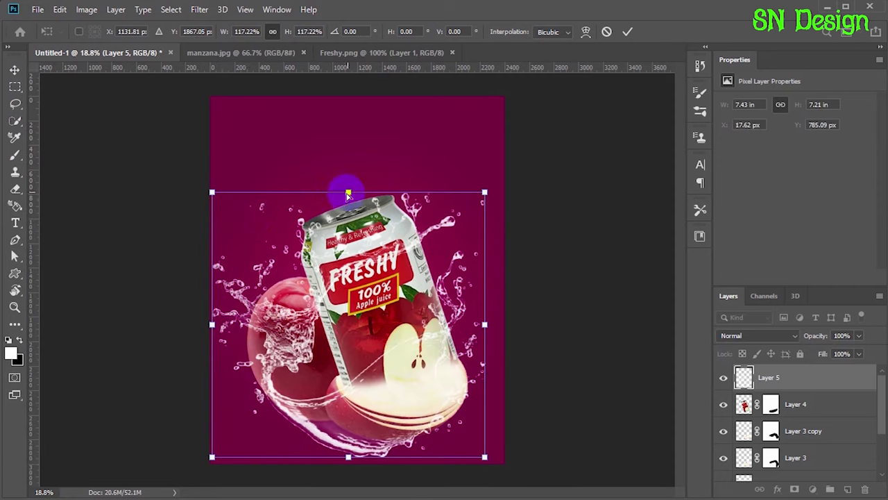
left_click_drag(348, 192, 349, 153)
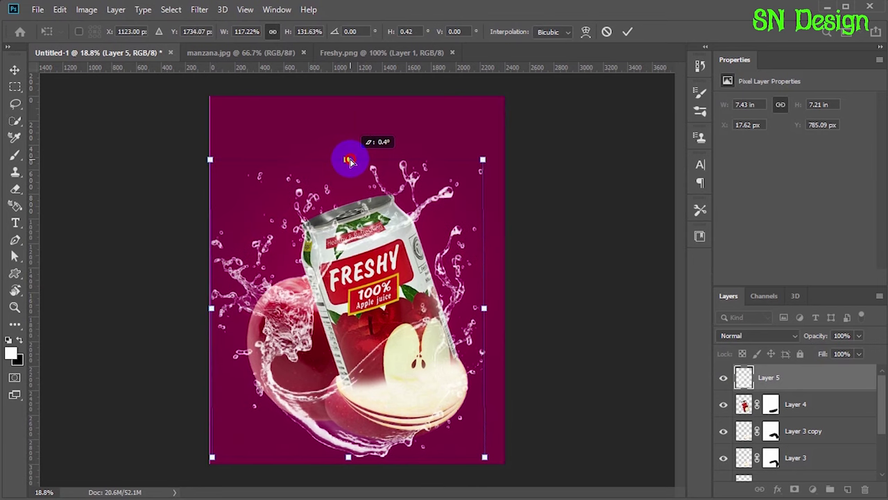
left_click_drag(349, 152, 348, 96)
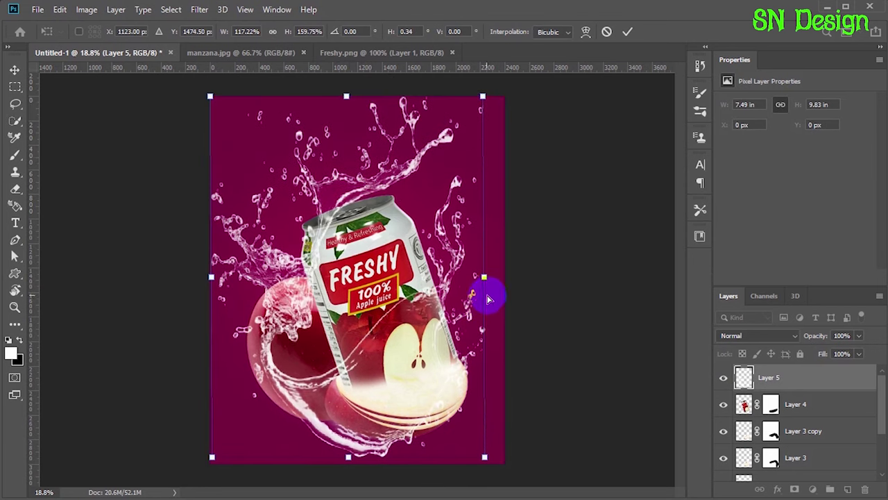
left_click_drag(484, 281, 502, 277)
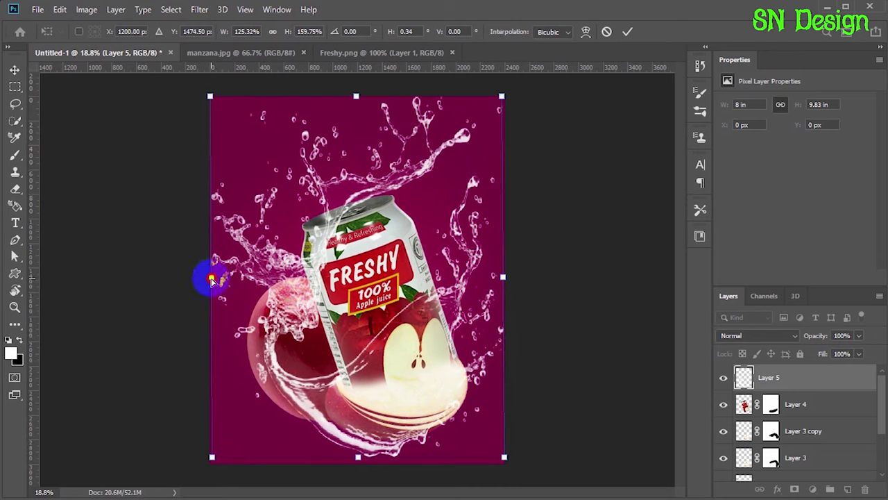
left_click_drag(212, 280, 209, 276)
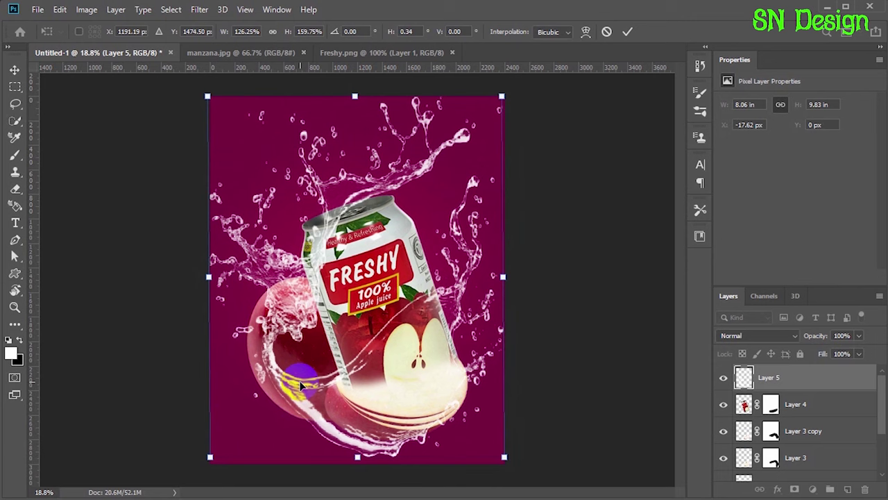
left_click_drag(359, 460, 357, 467)
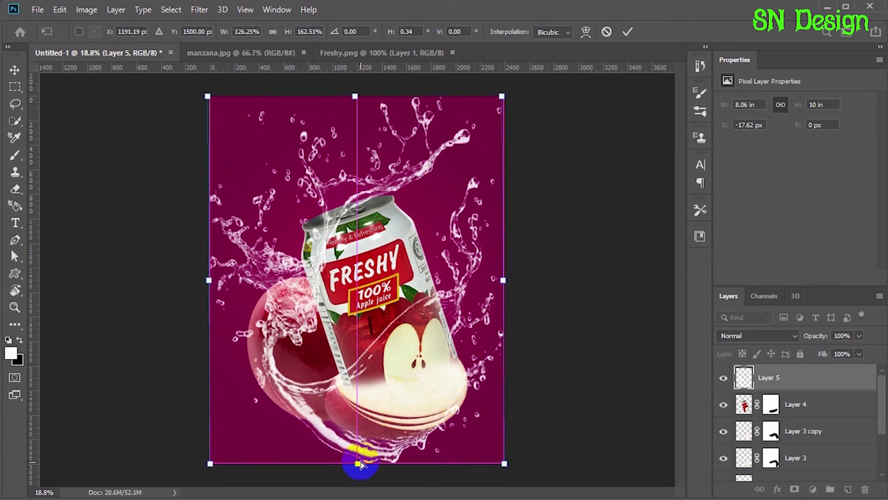
left_click(626, 31)
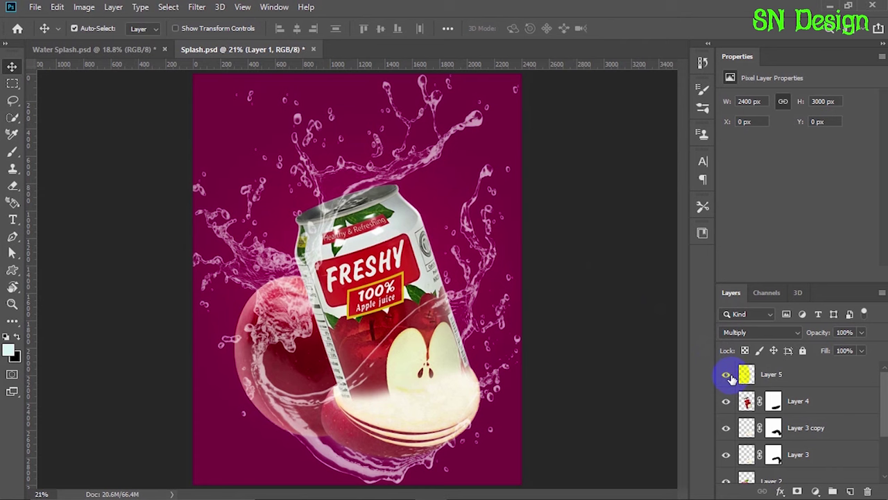
left_click(727, 376)
Clip an Exposure adjustment to Layer 4 with Gamma Correction 0.55 to darken the can.
left_click(727, 375)
left_click(724, 402)
left_click(791, 412)
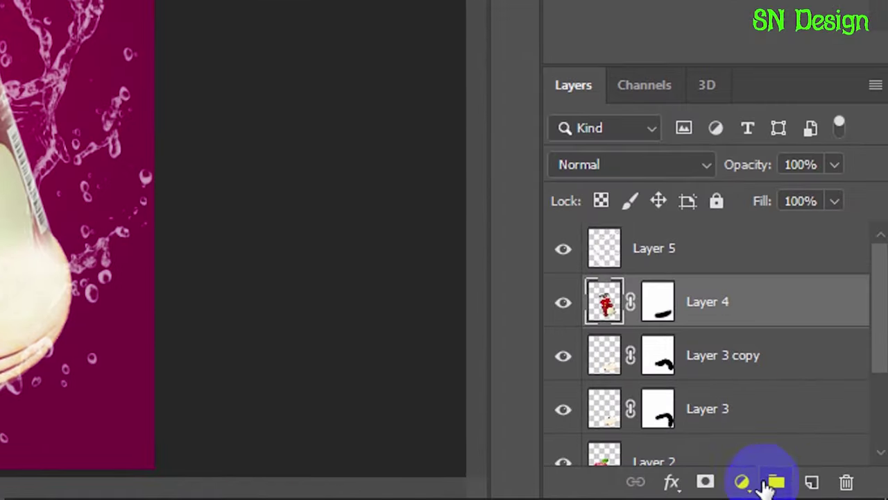
left_click(815, 491)
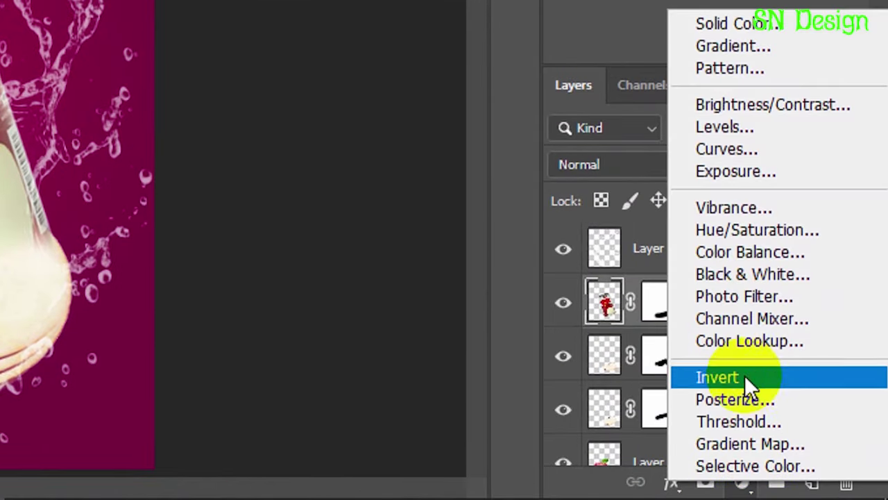
left_click(783, 192)
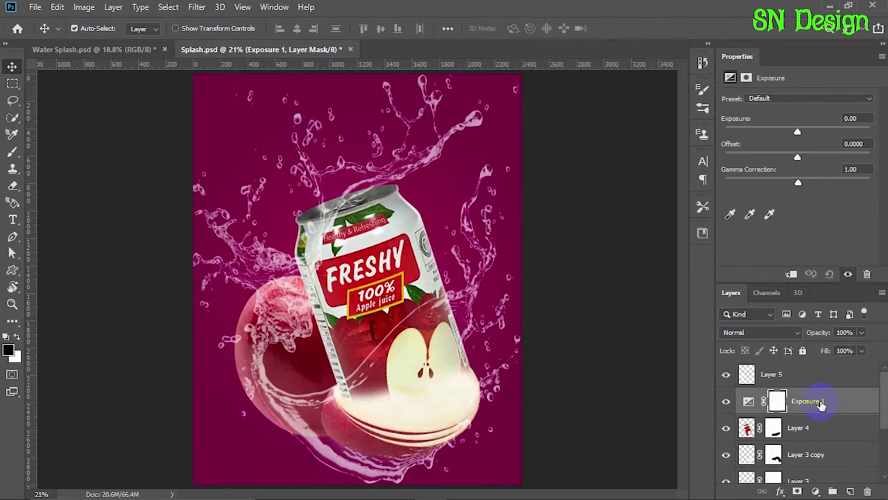
right_click(820, 404)
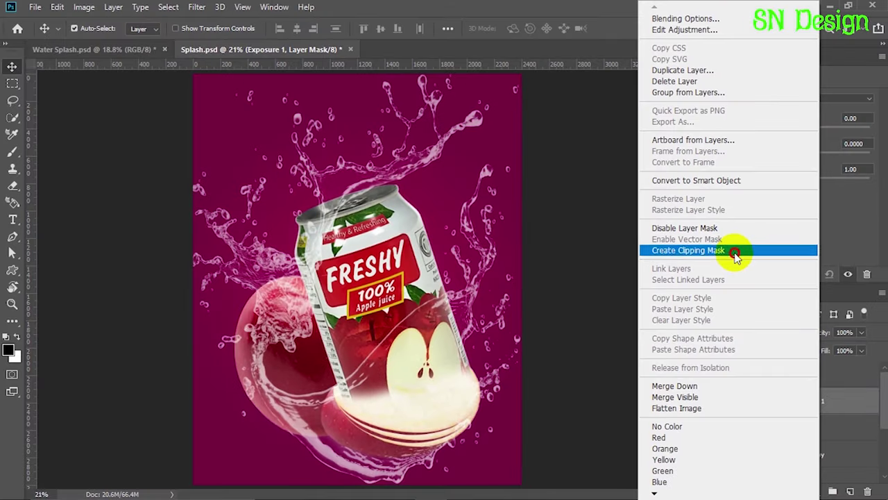
left_click(580, 259)
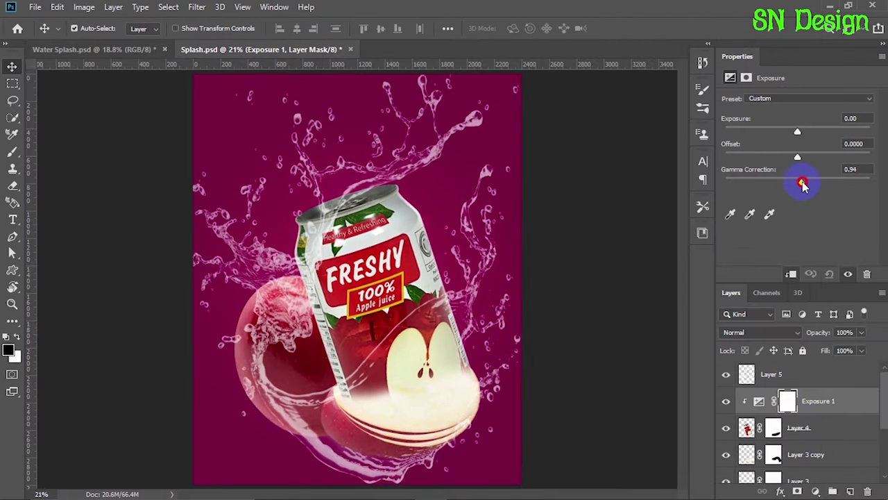
left_click_drag(812, 184, 818, 185)
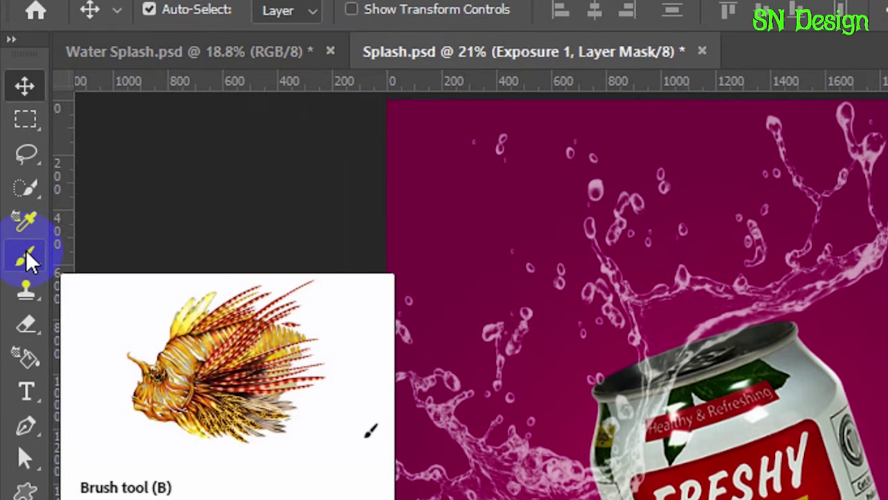
Paint out the Exposure 1 mask at the can's base with a Soft Round brush.
left_click(13, 152)
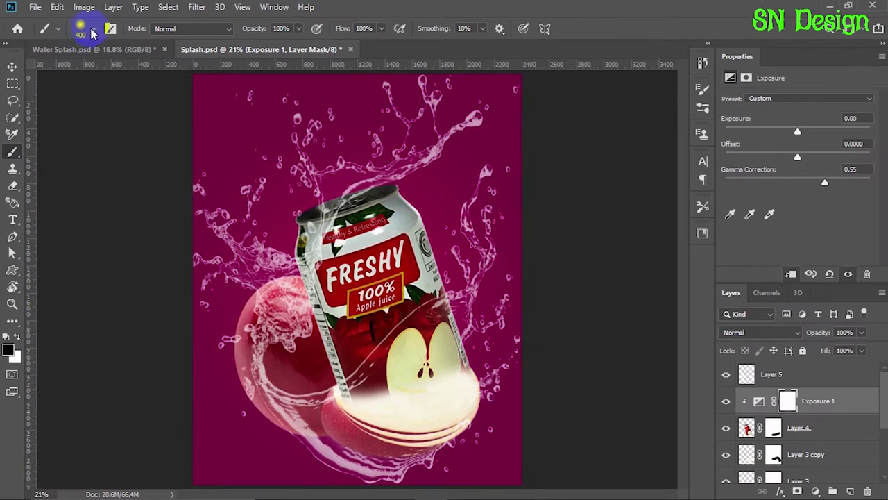
left_click(94, 31)
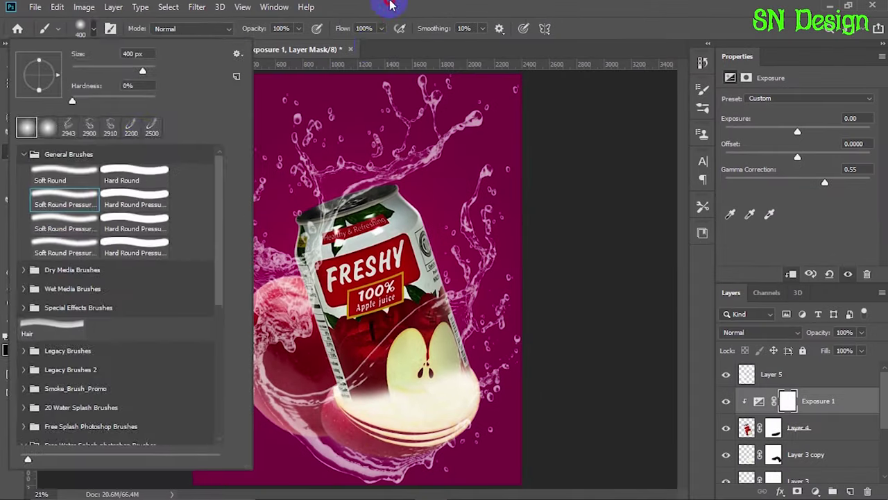
left_click(361, 260)
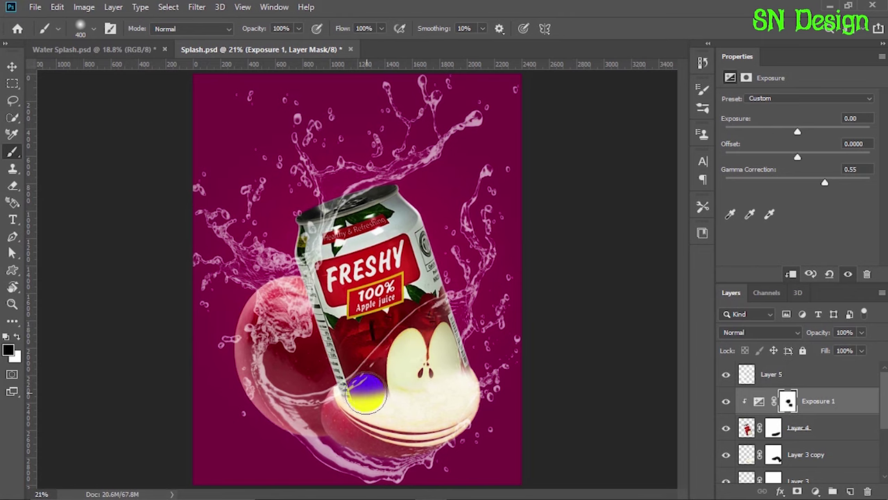
scroll(430, 378, "down", 2)
scroll(397, 384, "up", 1)
scroll(392, 380, "up", 1)
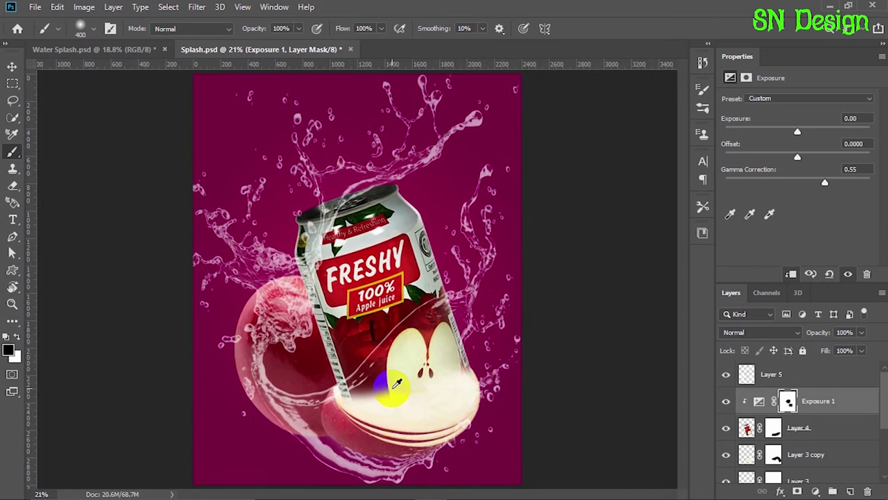
left_click(12, 68)
scroll(397, 307, "down", 1)
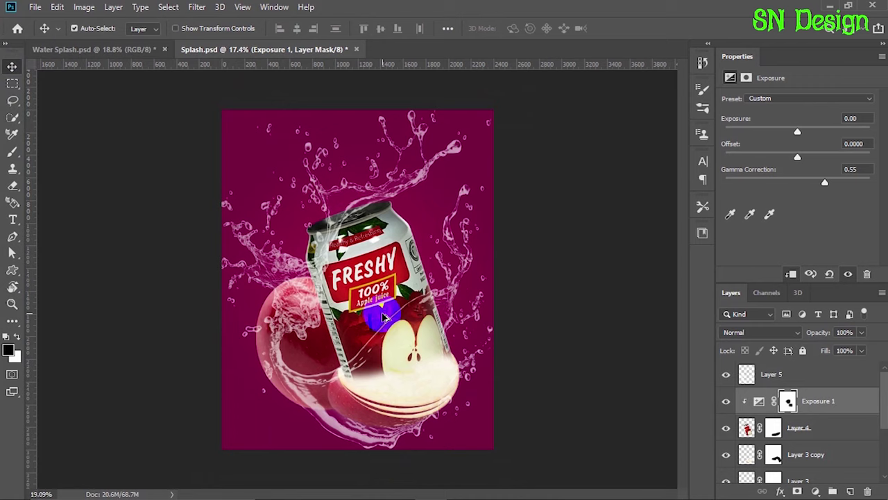
scroll(744, 416, "down", 3)
Blend Layer 1 in Linear Burn at about 79% opacity for a deep red background.
left_click(774, 446)
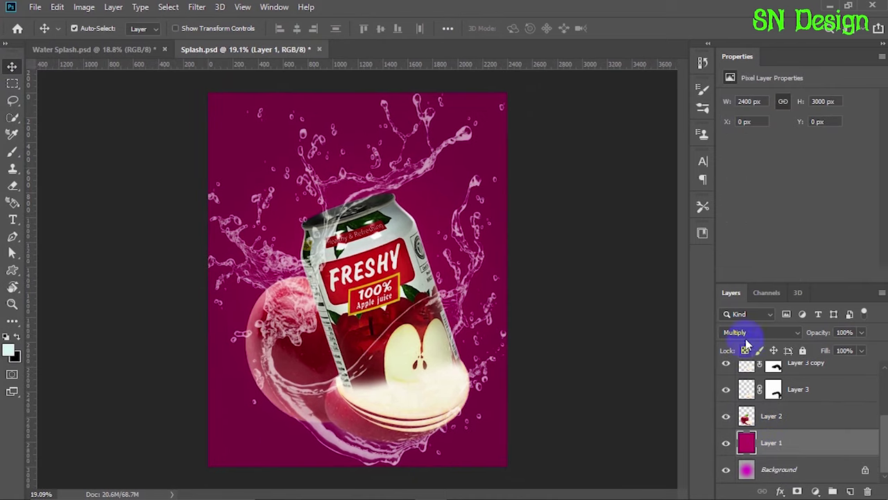
left_click(746, 333)
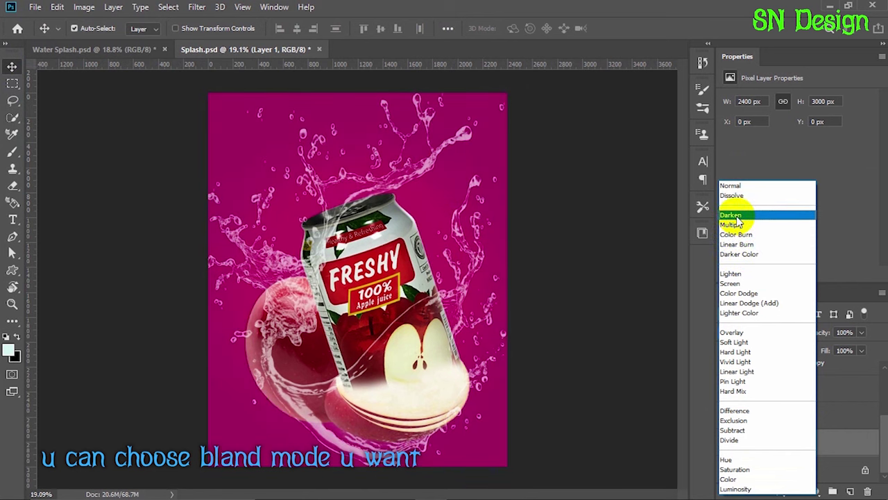
left_click(739, 245)
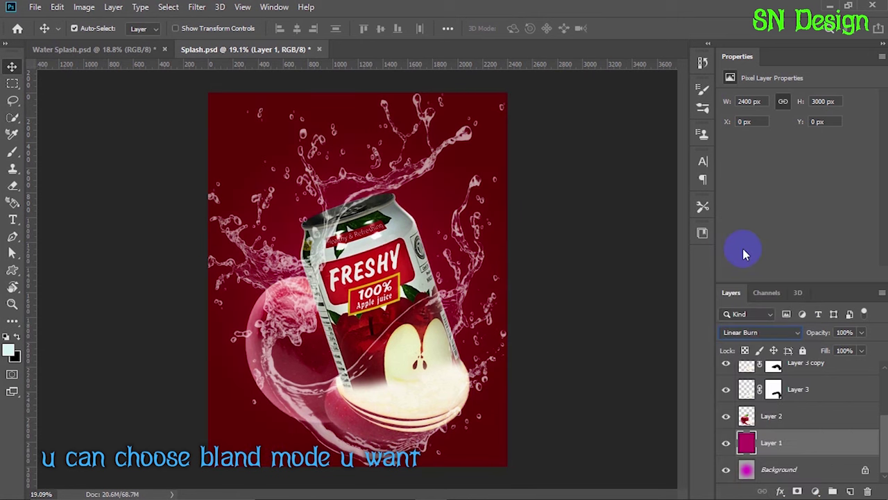
left_click_drag(801, 336, 855, 334)
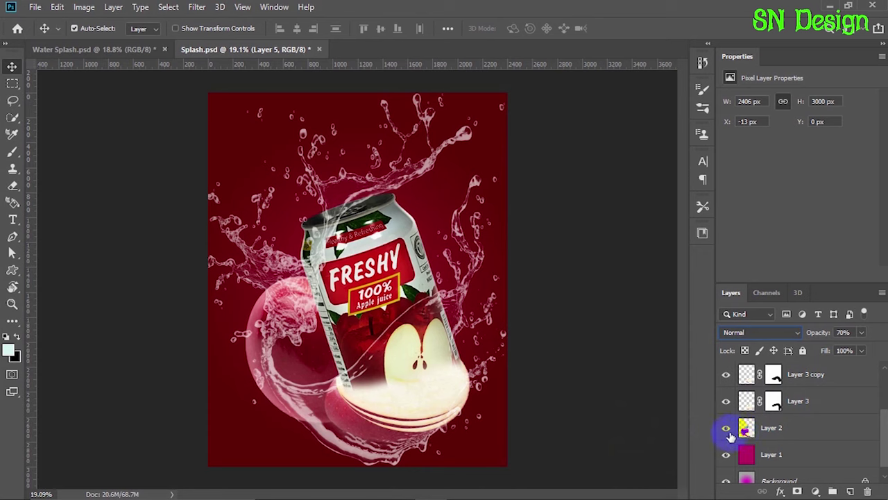
left_click(726, 431)
left_click(785, 435)
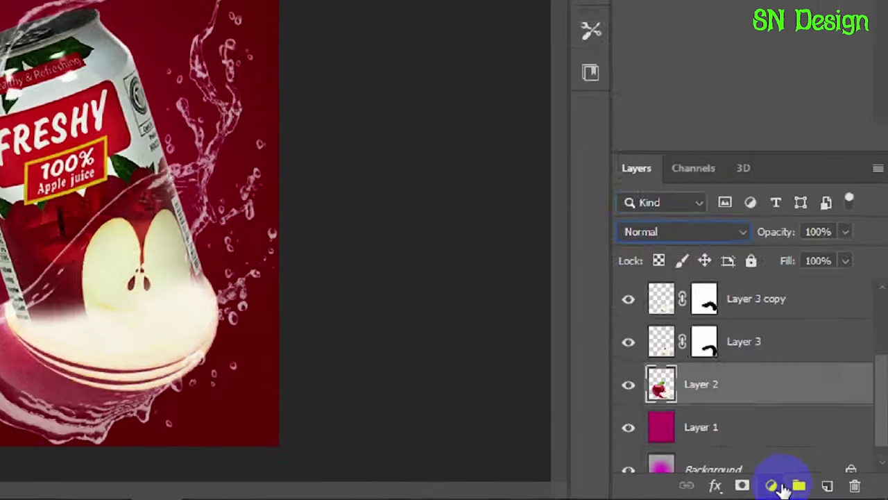
Clip an Exposure adjustment to Layer 2: Exposure +0.30, Offset -0.0135, Gamma 0.75.
left_click(816, 491)
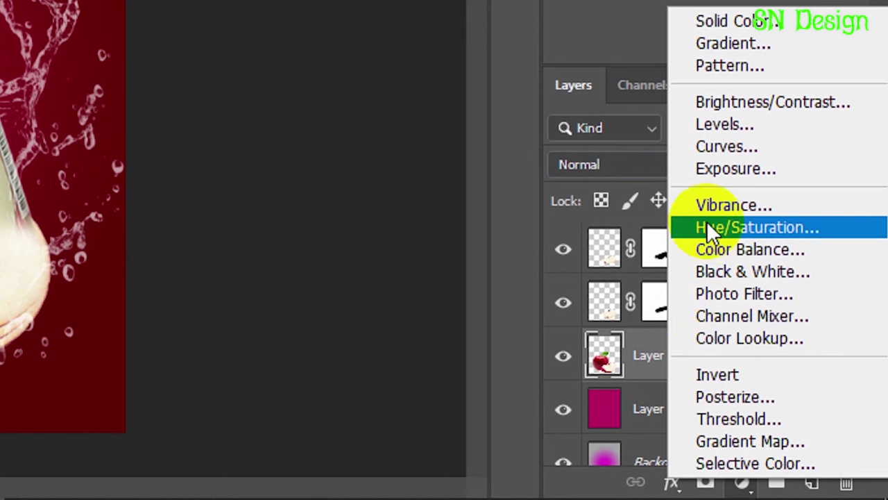
left_click(718, 167)
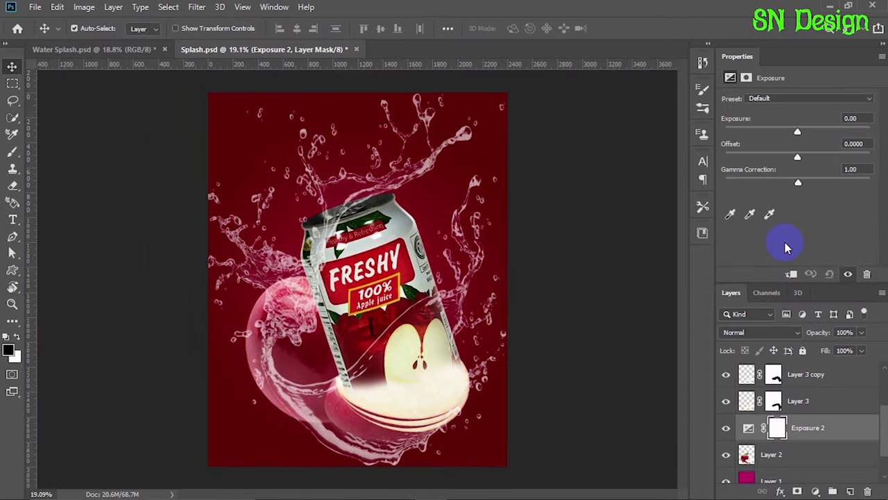
right_click(805, 423)
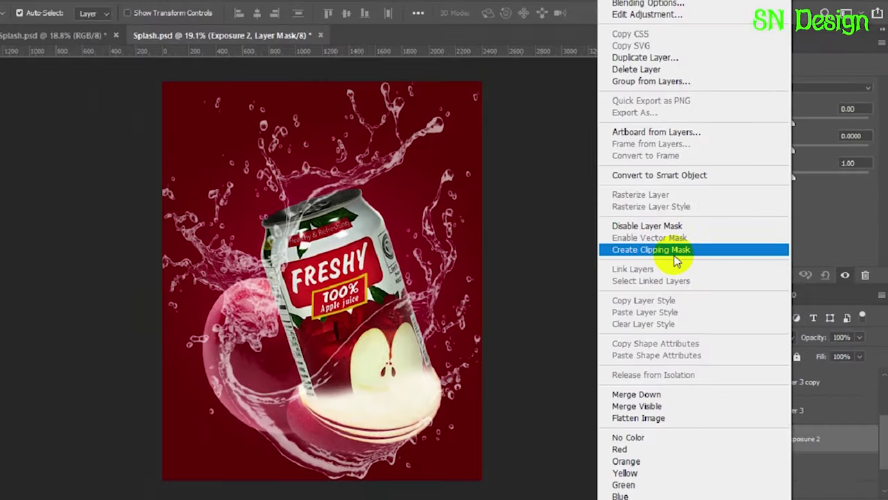
left_click(690, 251)
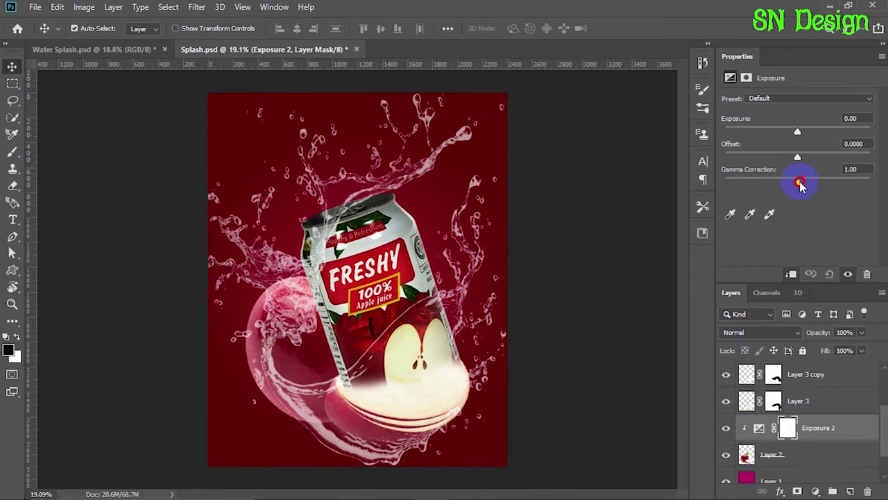
mouse_move(806, 183)
left_mouse_down()
mouse_move(833, 176)
mouse_move(806, 177)
left_mouse_up()
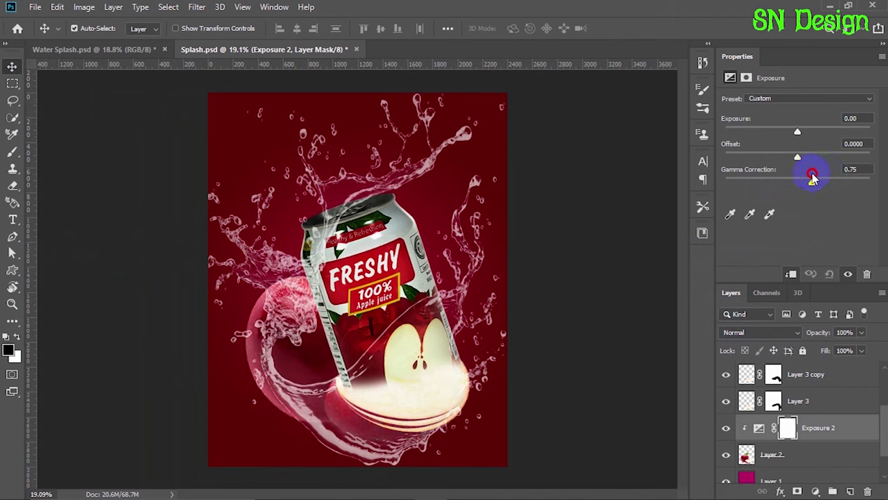
mouse_move(797, 157)
left_mouse_down()
mouse_move(807, 157)
mouse_move(790, 157)
mouse_move(802, 139)
left_mouse_up()
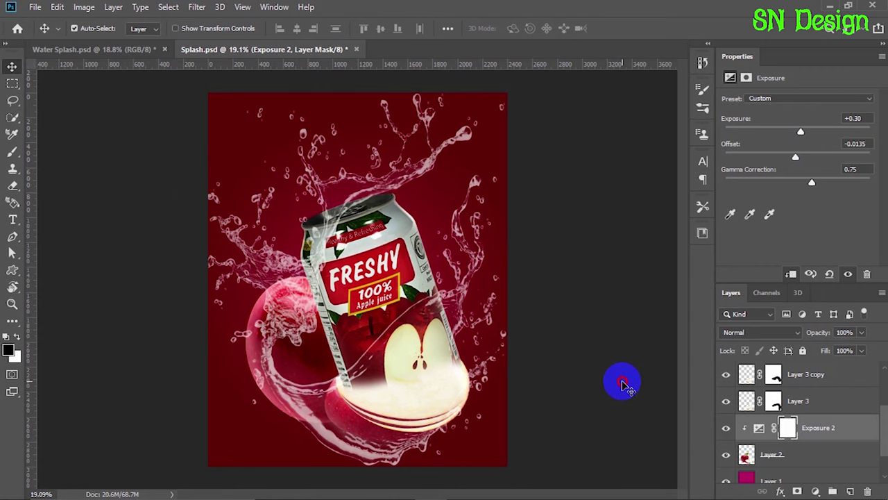
left_click(620, 376)
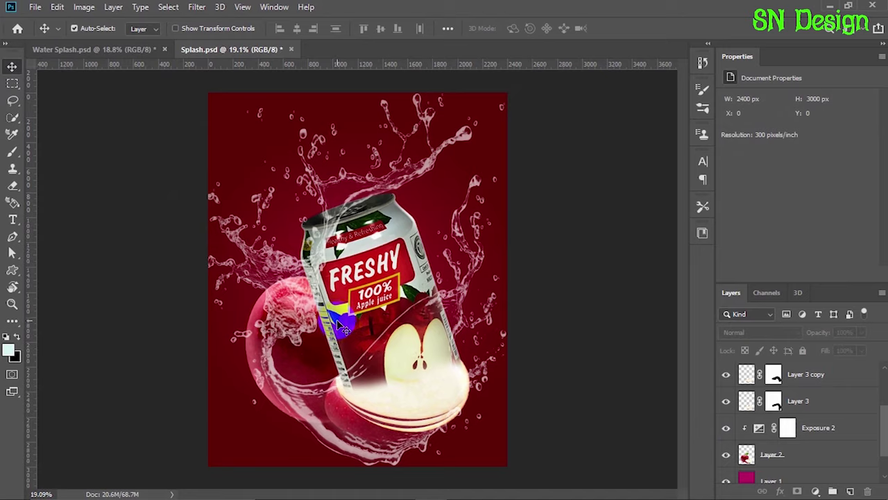